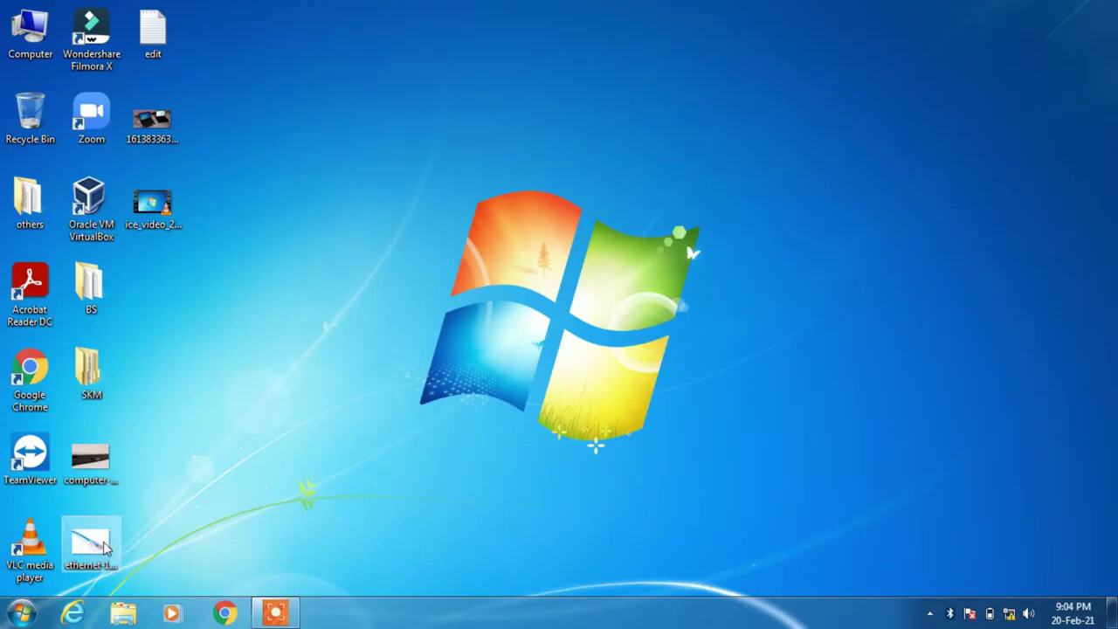
# View the photos of the ethernet cable, the laptop ports and the two linked laptops.
pyautogui.doubleClick(104, 548)
pyautogui.scroll(-5, 516, 454)
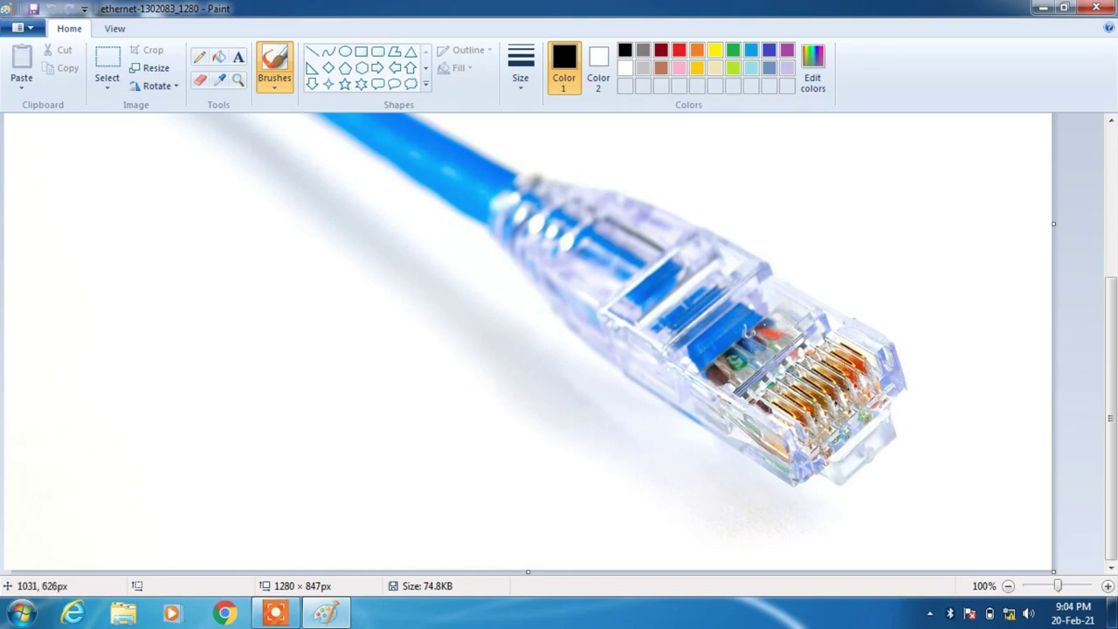
pyautogui.click(1098, 6)
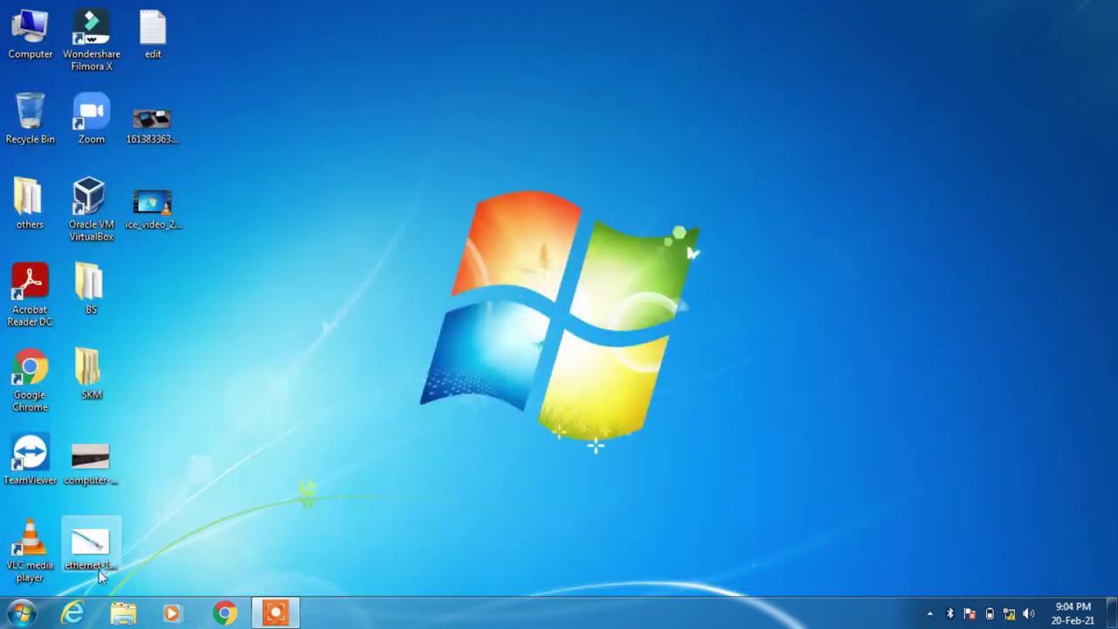
pyautogui.doubleClick(77, 466)
pyautogui.scroll(-2, 427, 347)
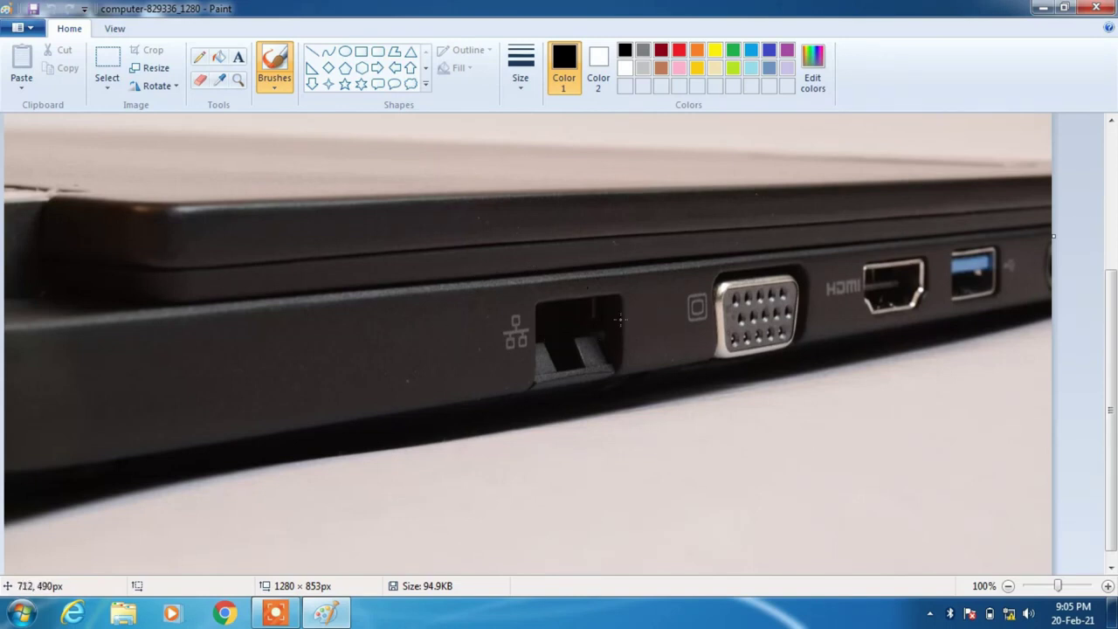
pyautogui.click(1097, 8)
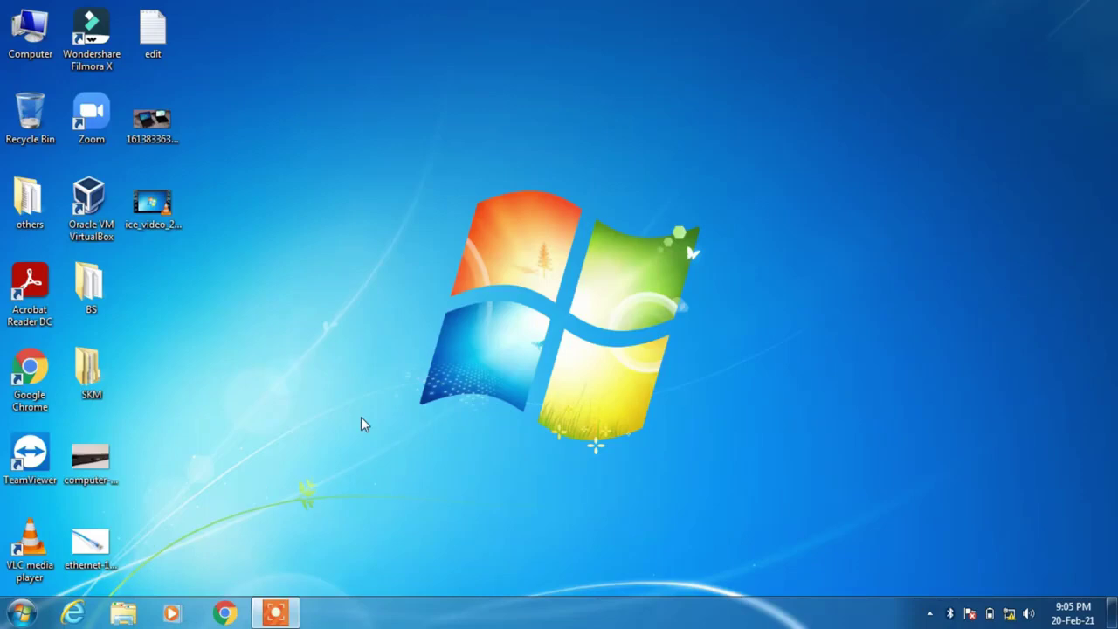
pyautogui.doubleClick(152, 120)
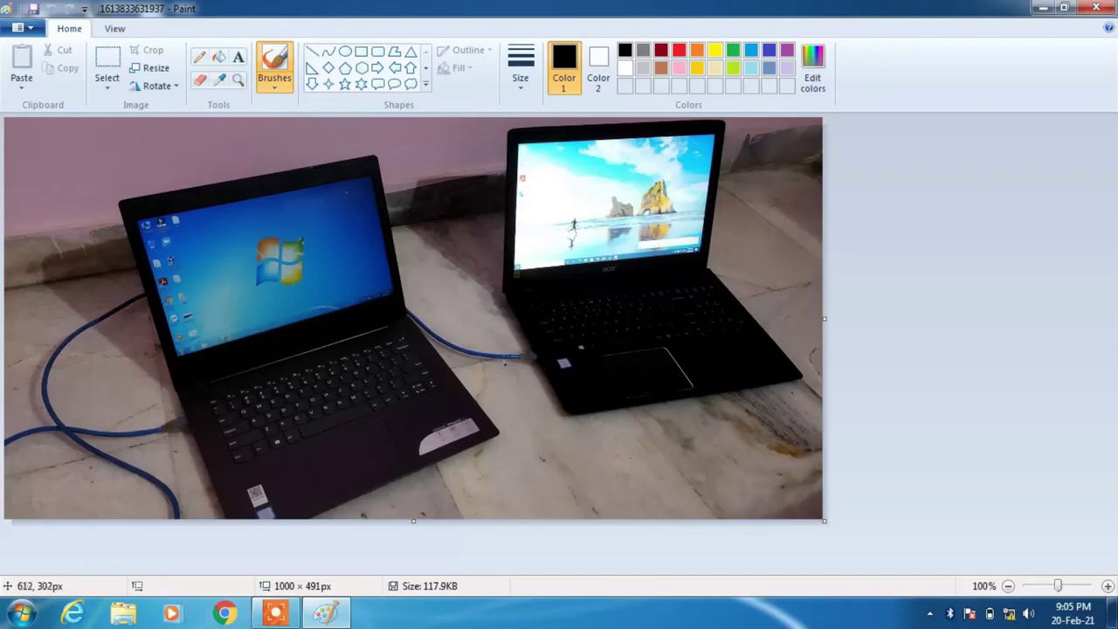
pyautogui.click(1105, 8)
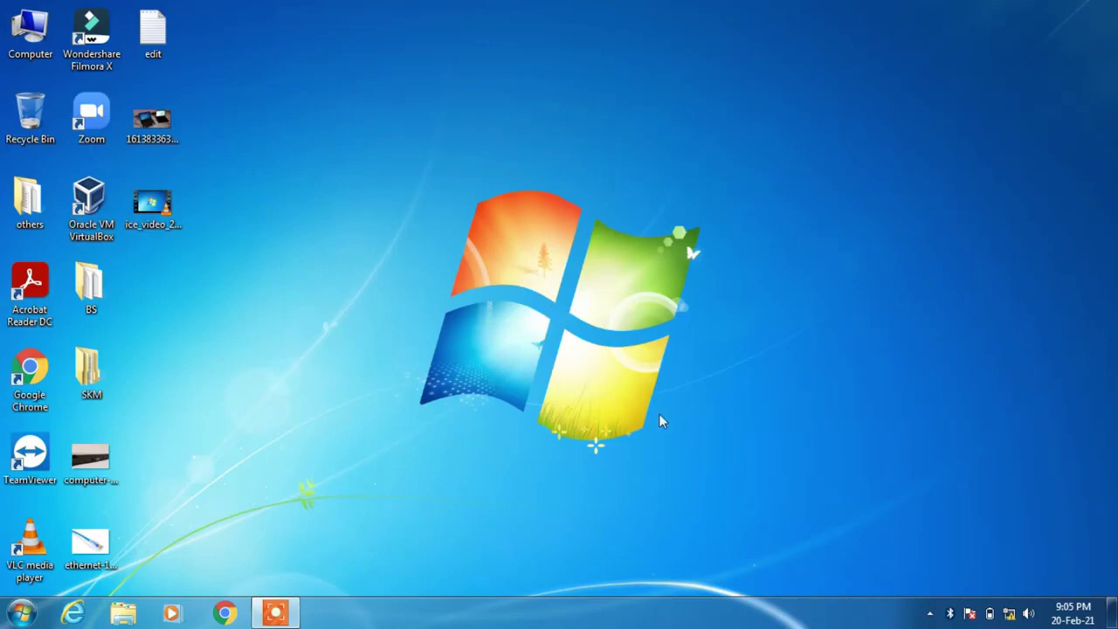
# Reach the network adapter list through the tray icon and Network and Sharing Center.
pyautogui.rightClick(1009, 617)
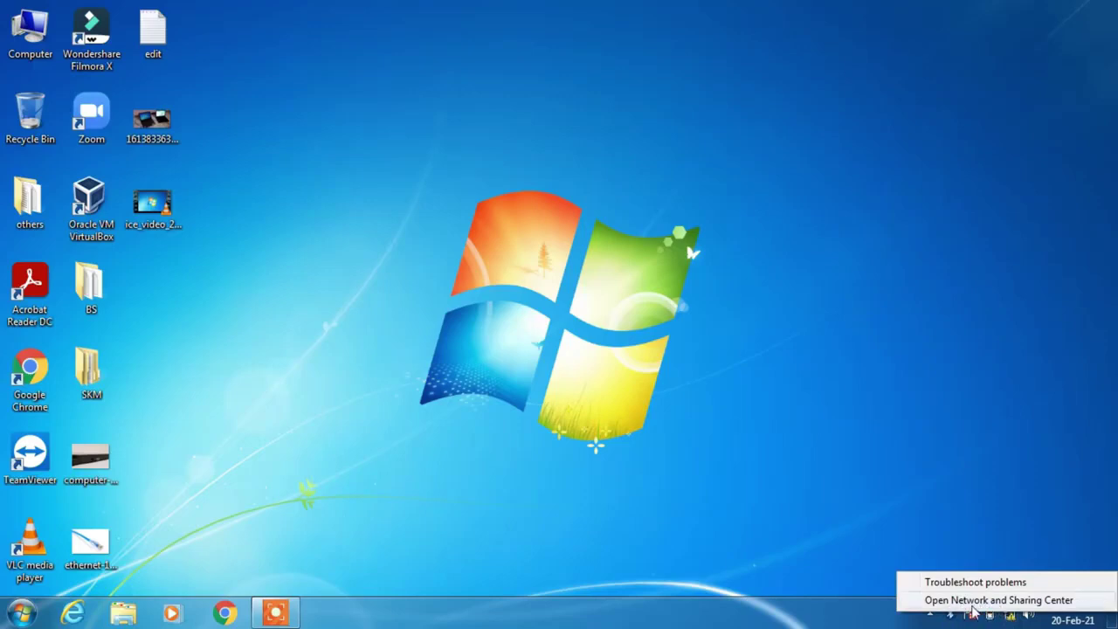
pyautogui.click(967, 601)
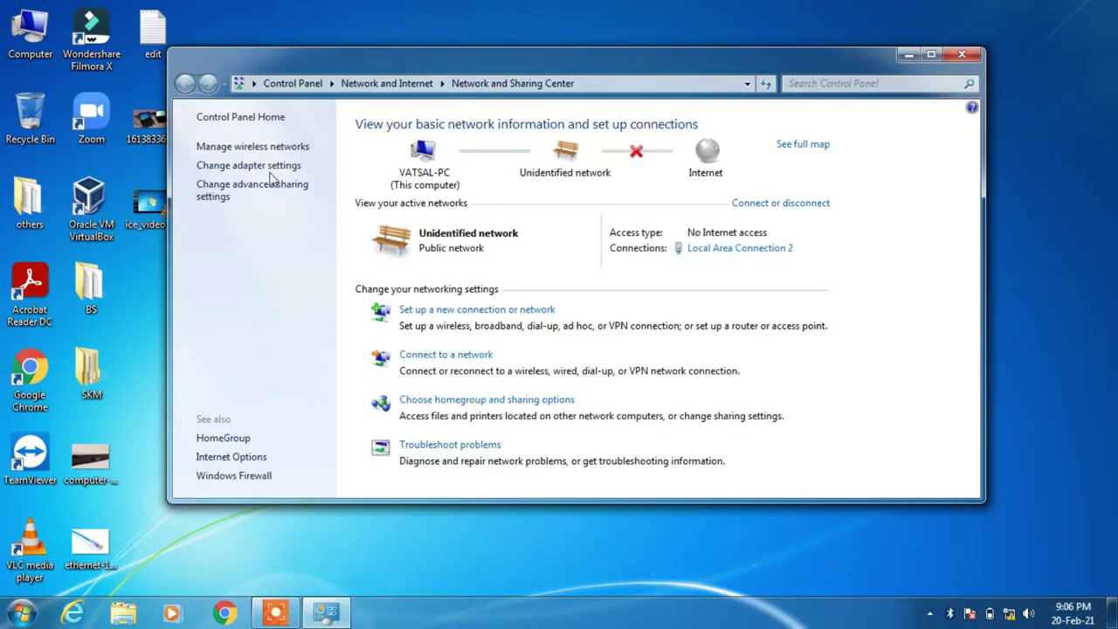
pyautogui.click(243, 171)
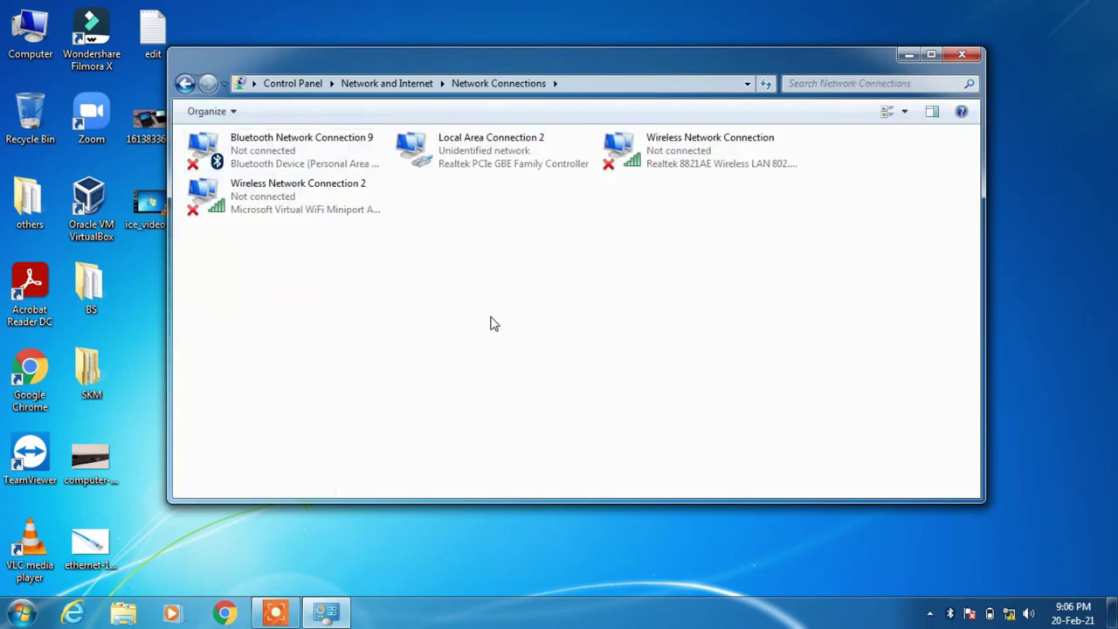
# Open the TCP/IPv4 properties of Local Area Connection 2.
pyautogui.click(477, 162)
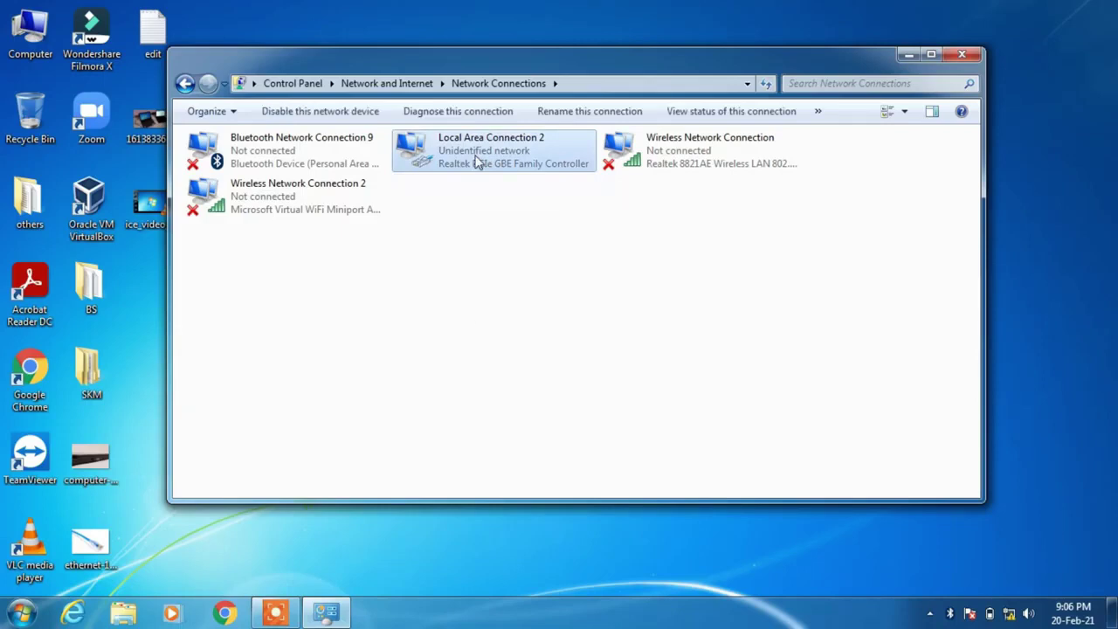
pyautogui.rightClick(477, 162)
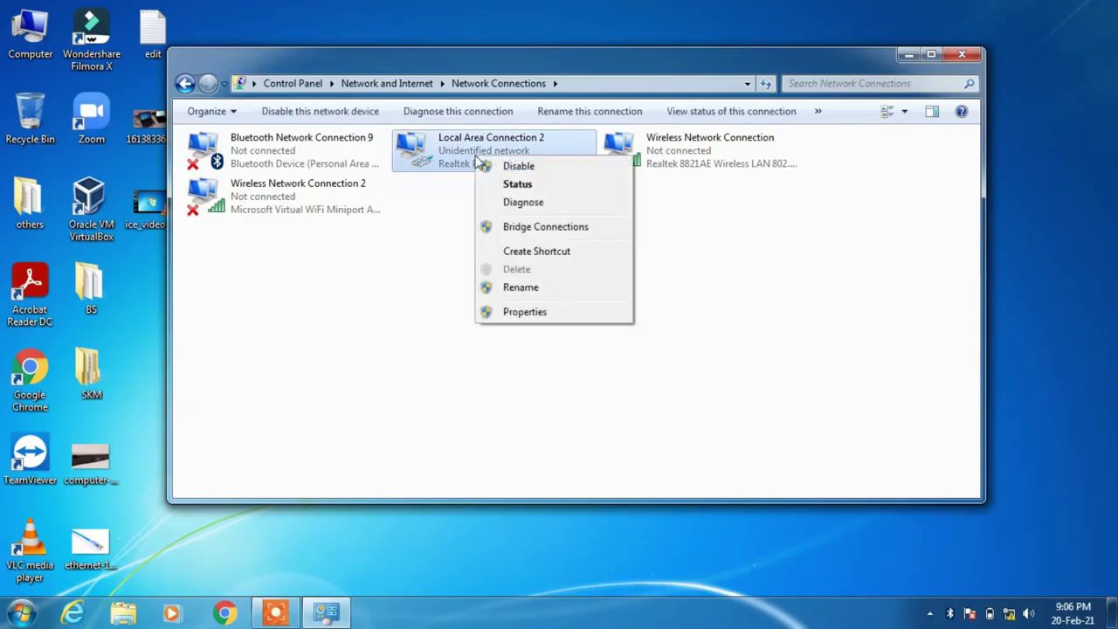
pyautogui.click(525, 311)
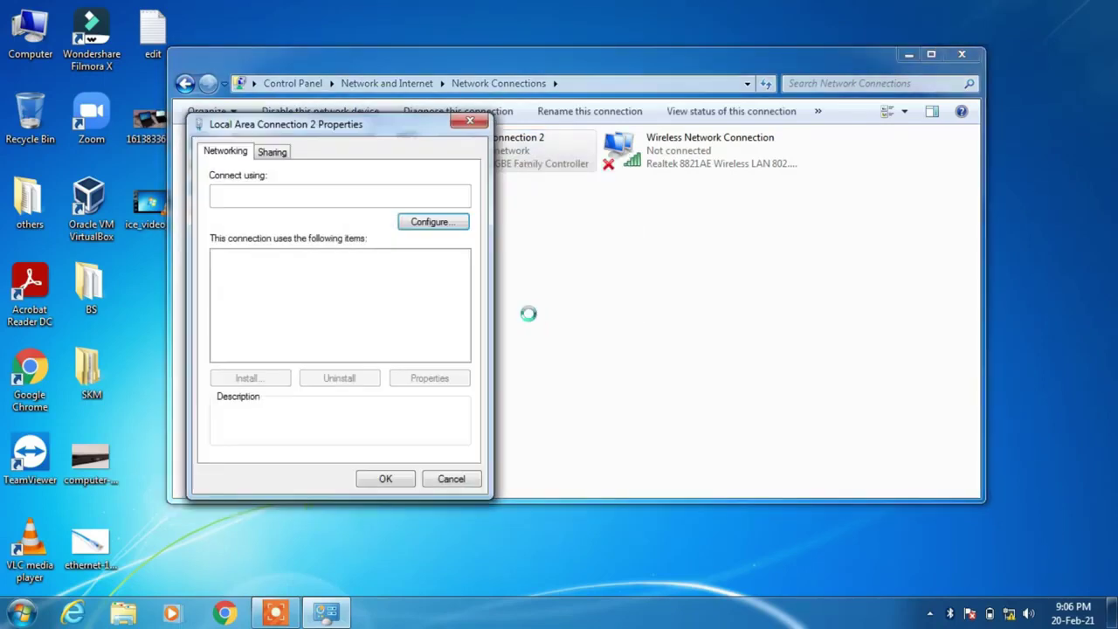
pyautogui.moveTo(360, 128); pyautogui.dragTo(502, 131)
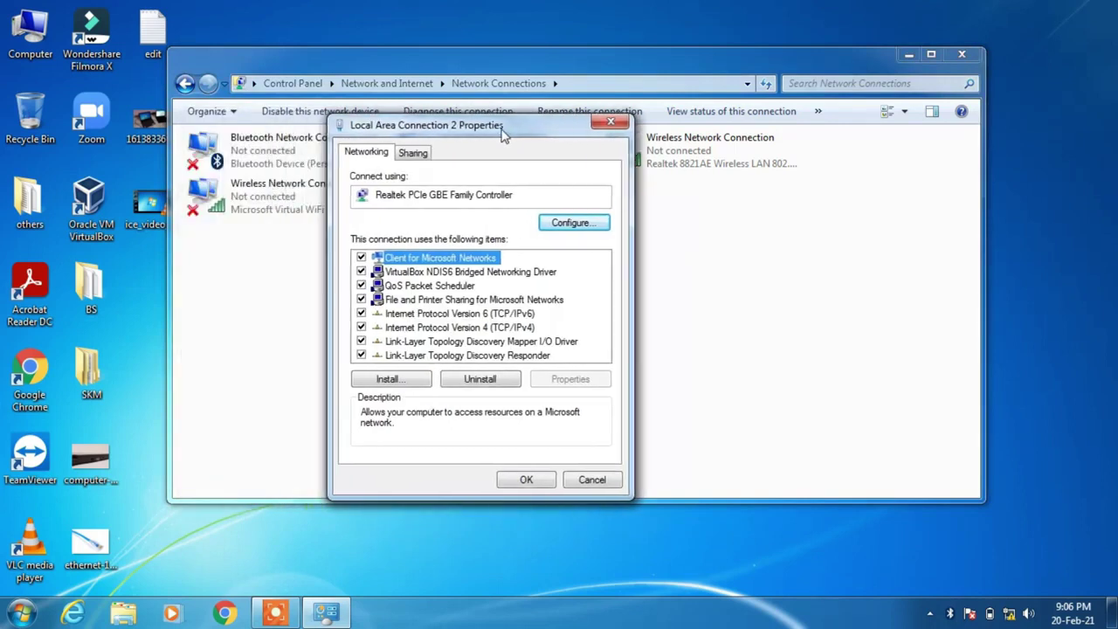
pyautogui.click(412, 333)
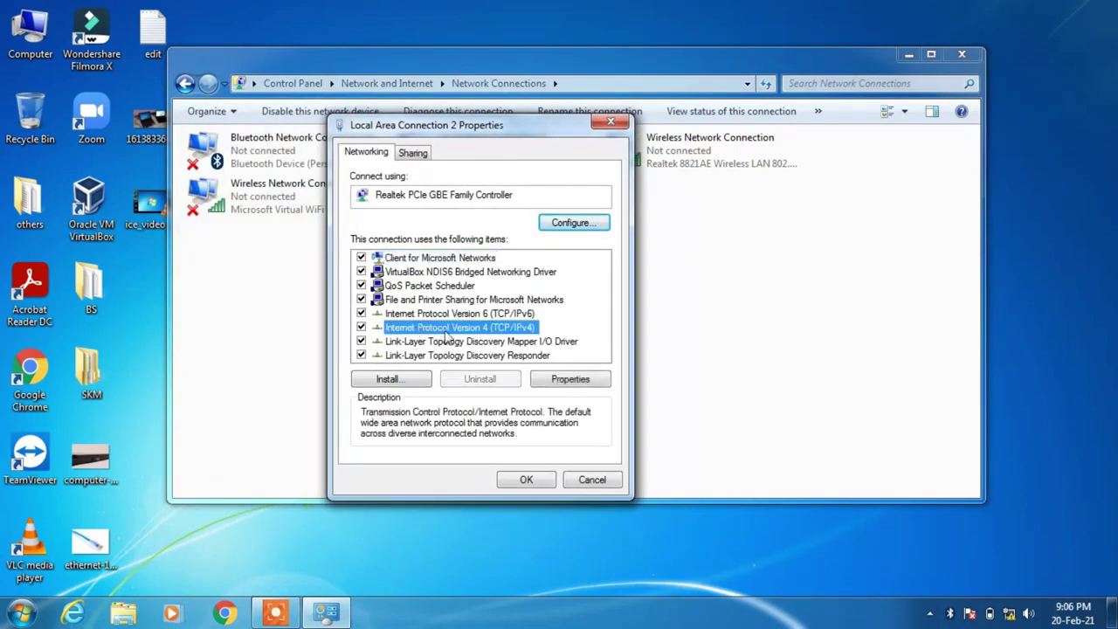
pyautogui.click(582, 380)
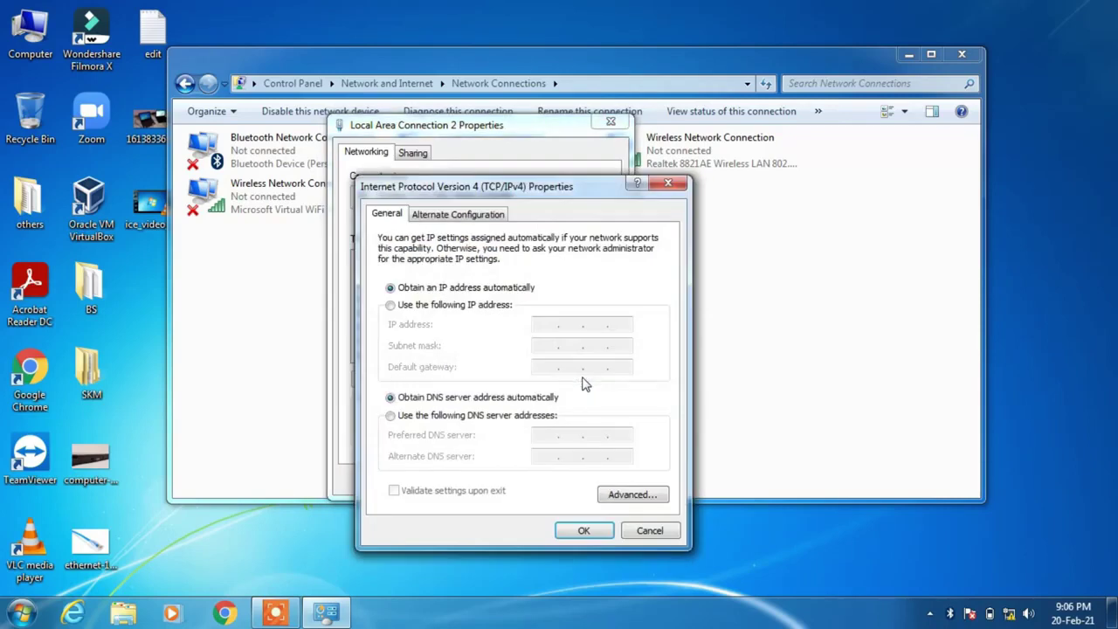
# Switch to manual addressing and enter IP 192.168.1.2 with subnet mask 255.255.255.0.
pyautogui.click(396, 309)
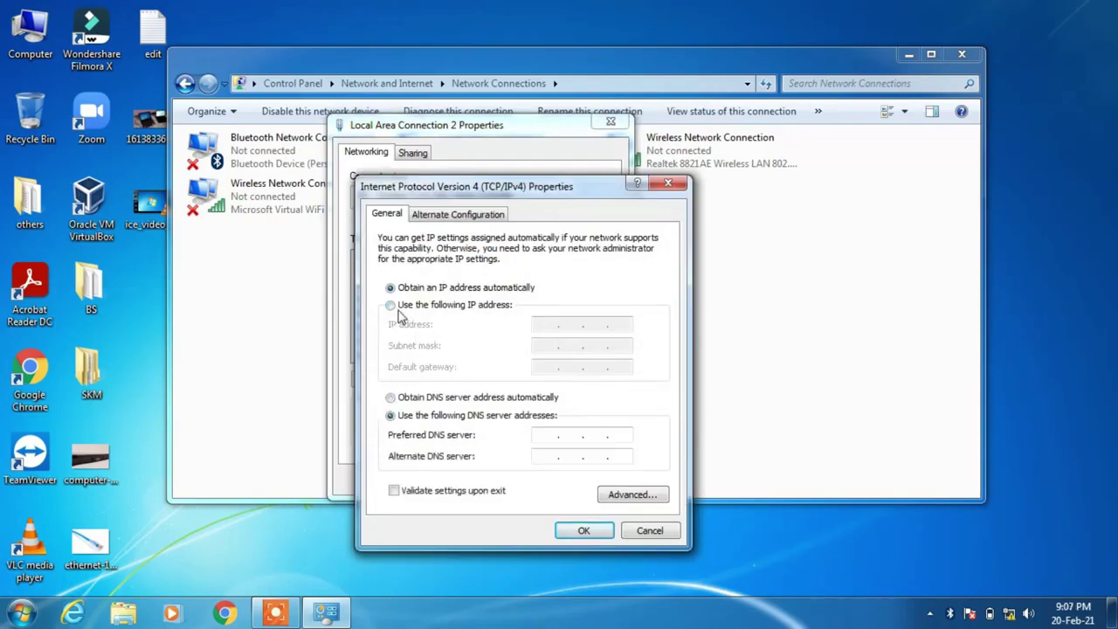
pyautogui.click(390, 306)
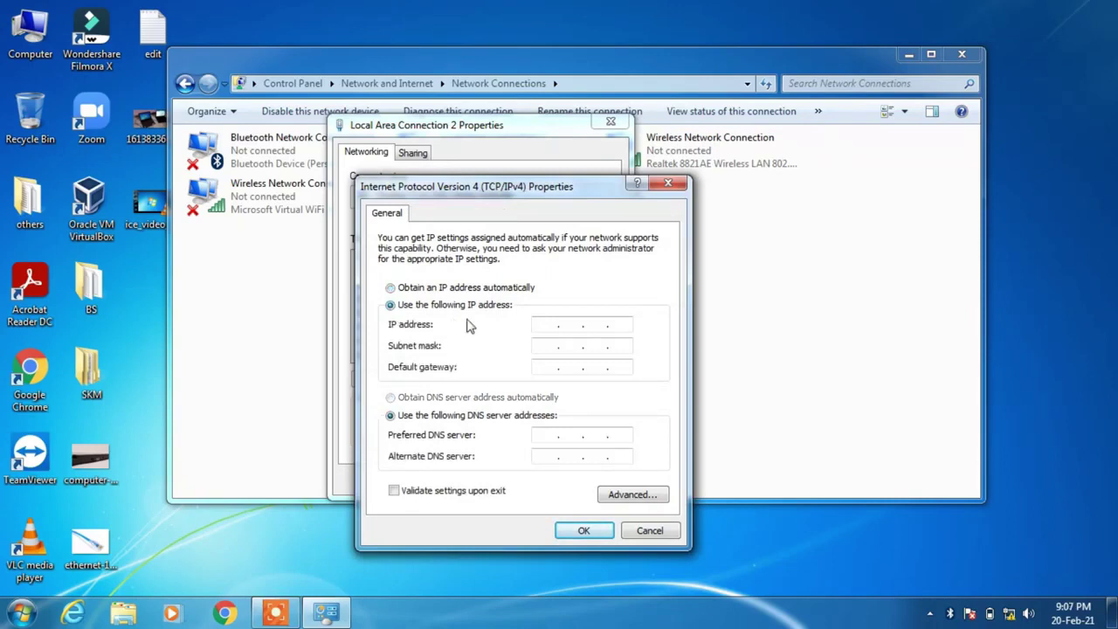
pyautogui.click(541, 323)
pyautogui.write('192 . 168 . ')
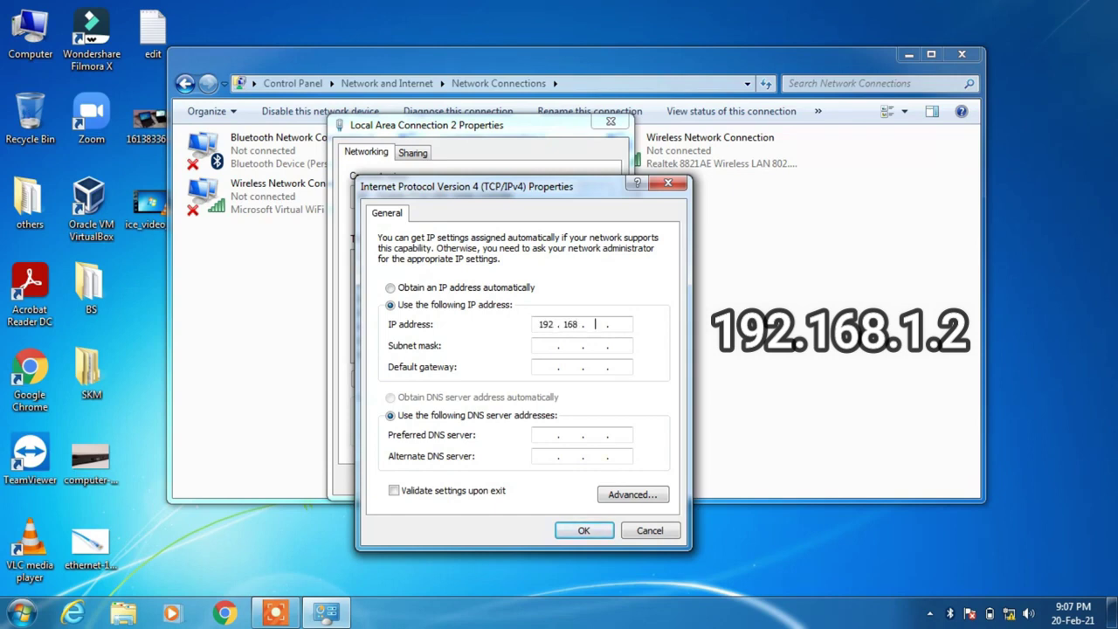
pyautogui.write('1')
pyautogui.click(621, 324)
pyautogui.write('2')
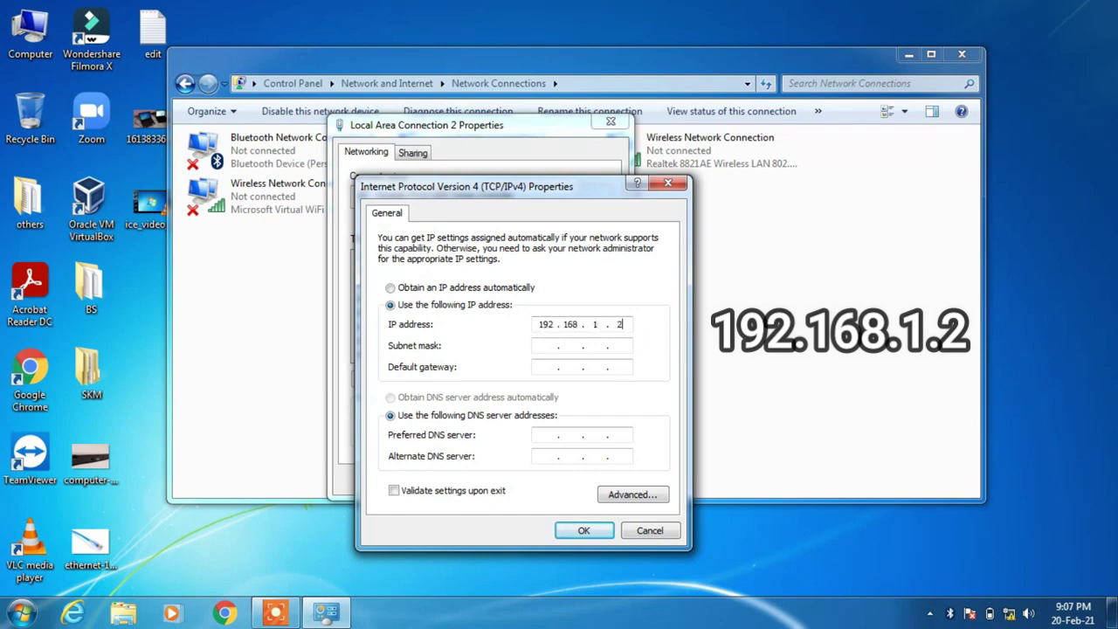
pyautogui.click(541, 349)
# Enter gateway 192.168.1.1 and DNS servers 8.8.8.8 and 8.8.4.4, then confirm.
pyautogui.click(541, 367)
pyautogui.write('192 . ')
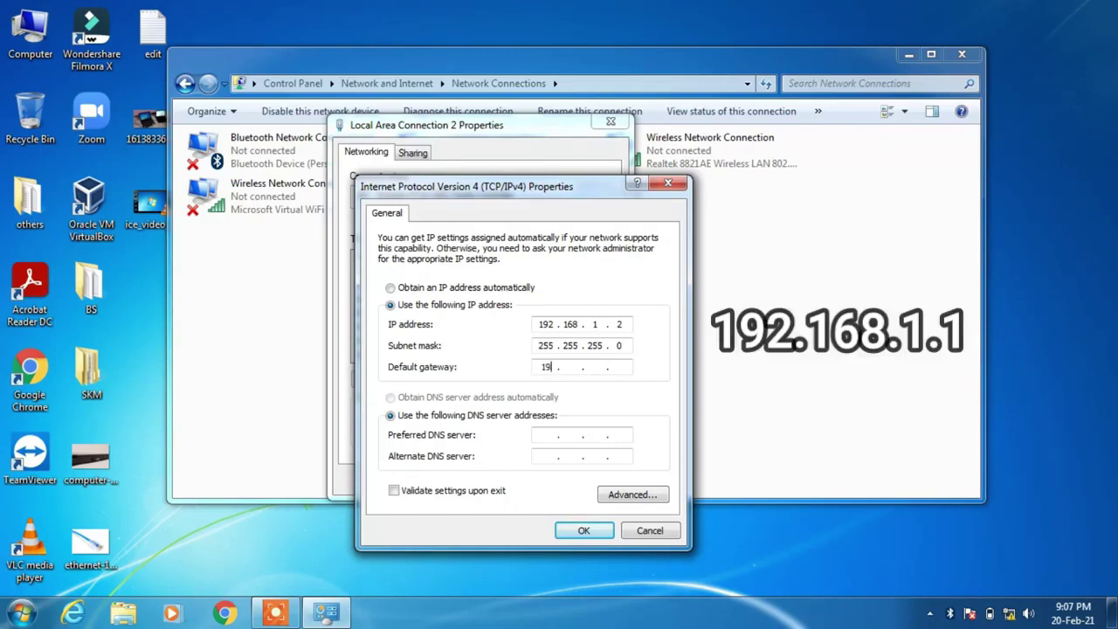
pyautogui.write('168 . 1 . 1')
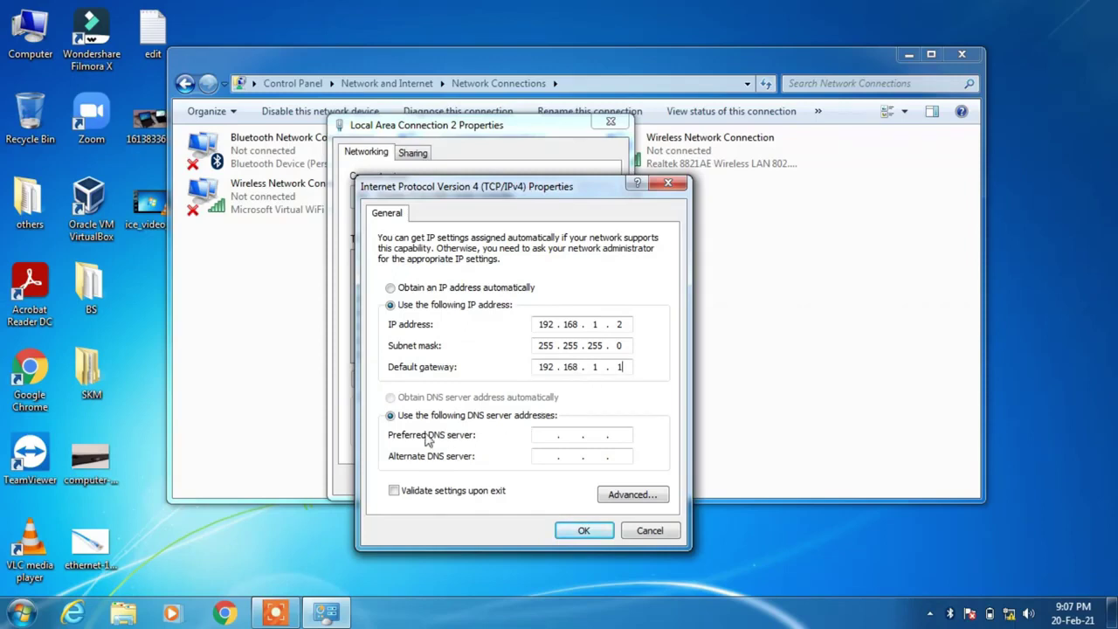
pyautogui.click(549, 436)
pyautogui.write('8 . 8 .')
pyautogui.write('8.8.8')
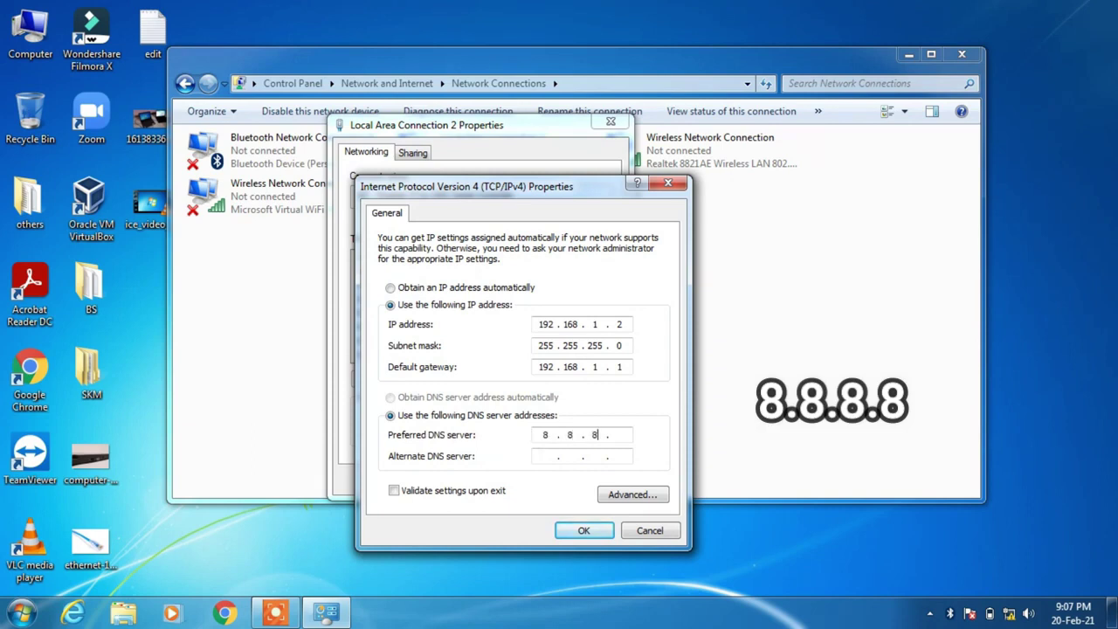
pyautogui.click(542, 456)
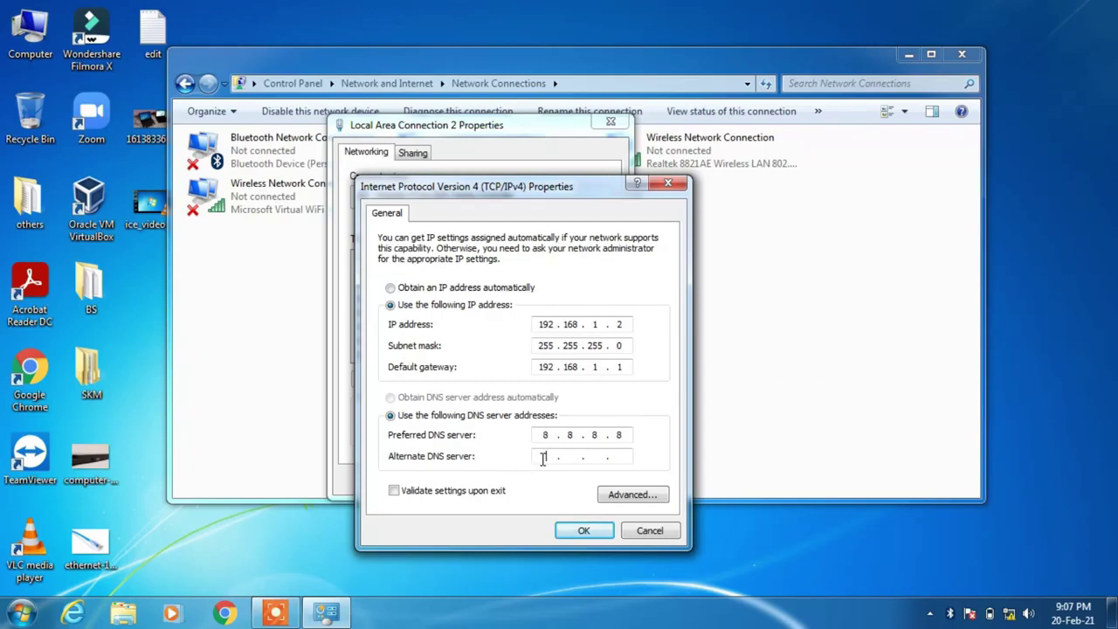
pyautogui.write('88')
pyautogui.press('BackSpace')
pyautogui.write('.8.4.4')
pyautogui.click(582, 532)
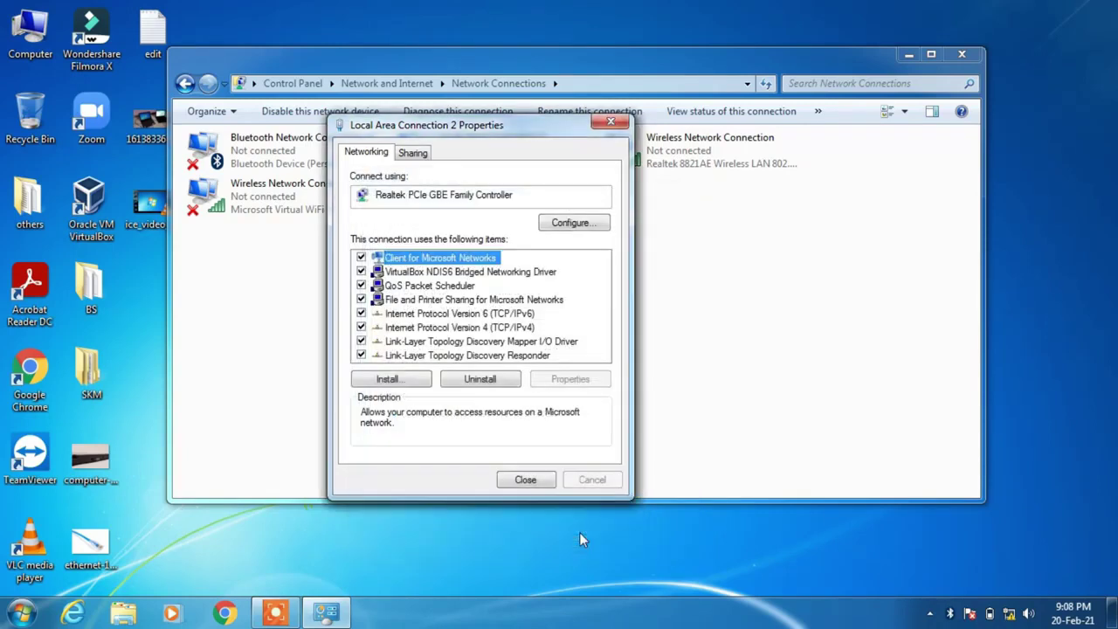
# Close the Local Area Connection 2 Properties dialog and the Network Connections window.
pyautogui.click(525, 480)
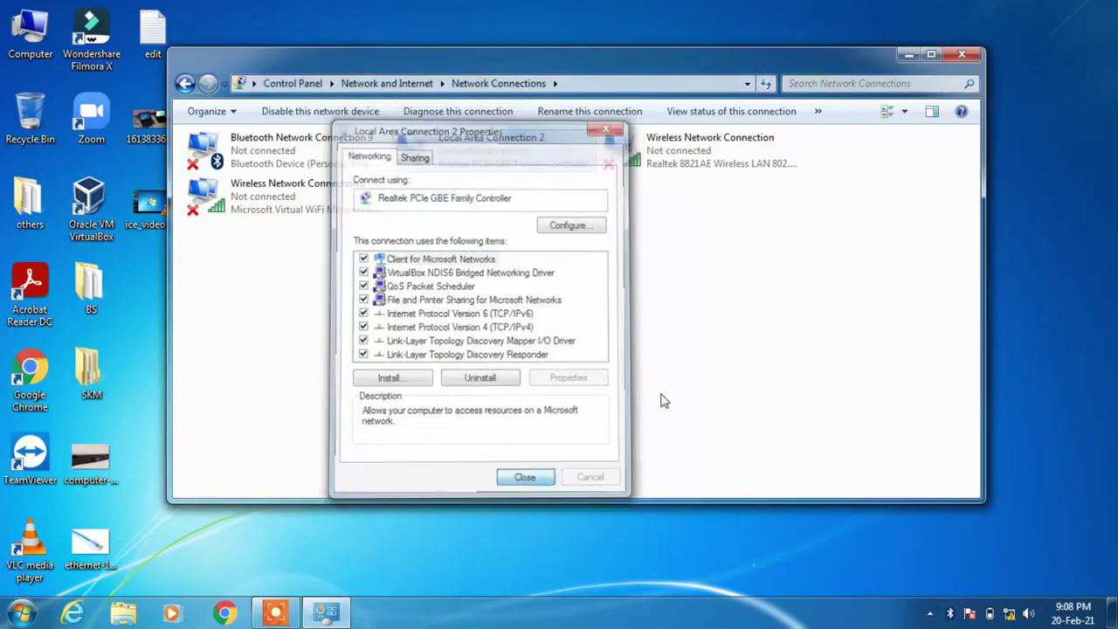
pyautogui.click(968, 57)
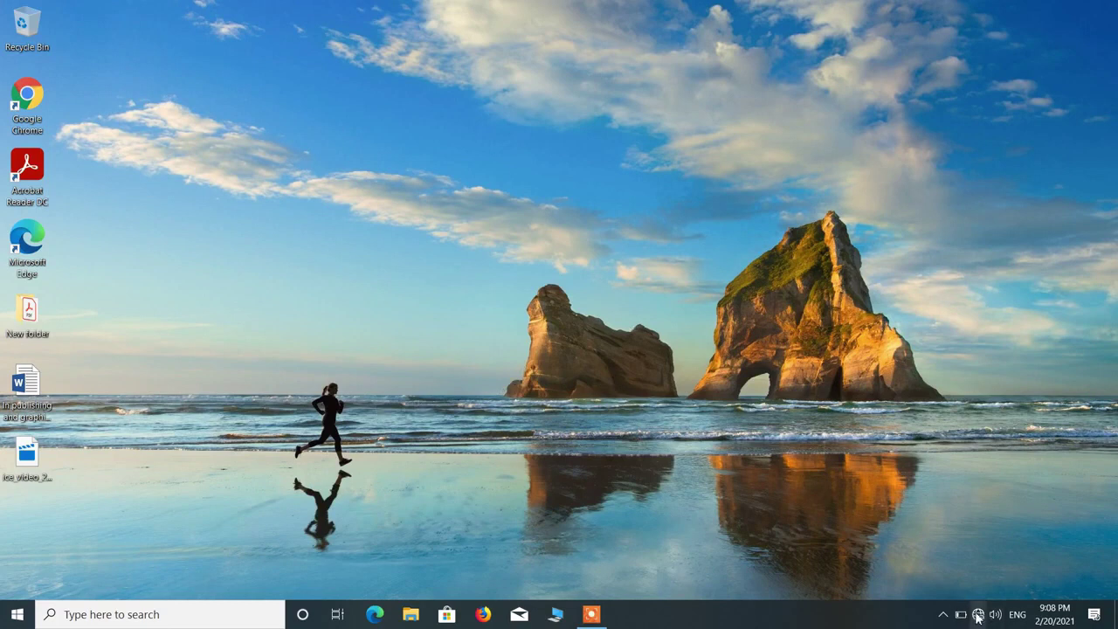
# Reach the network adapter list from the tray icon's network and internet settings.
pyautogui.moveTo(977, 618)
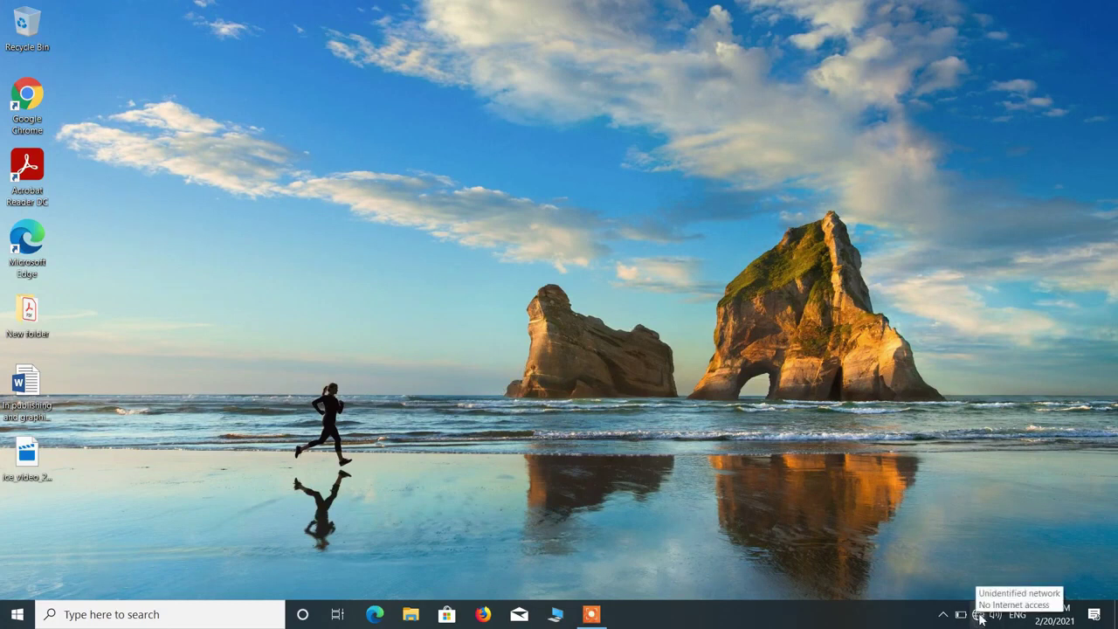
pyautogui.rightClick(979, 615)
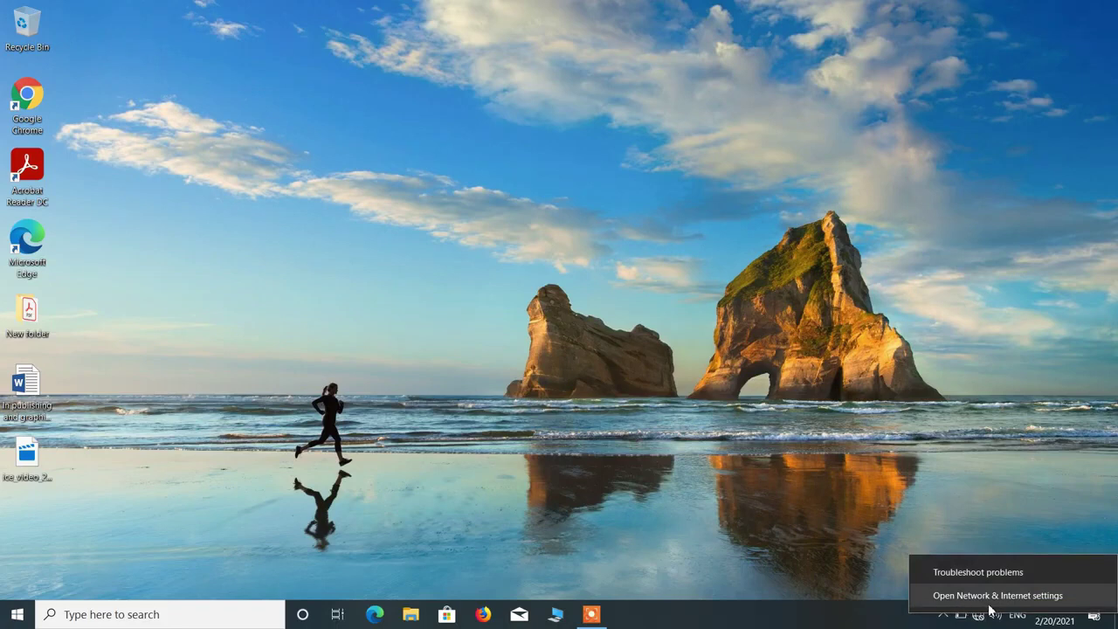
pyautogui.click(990, 602)
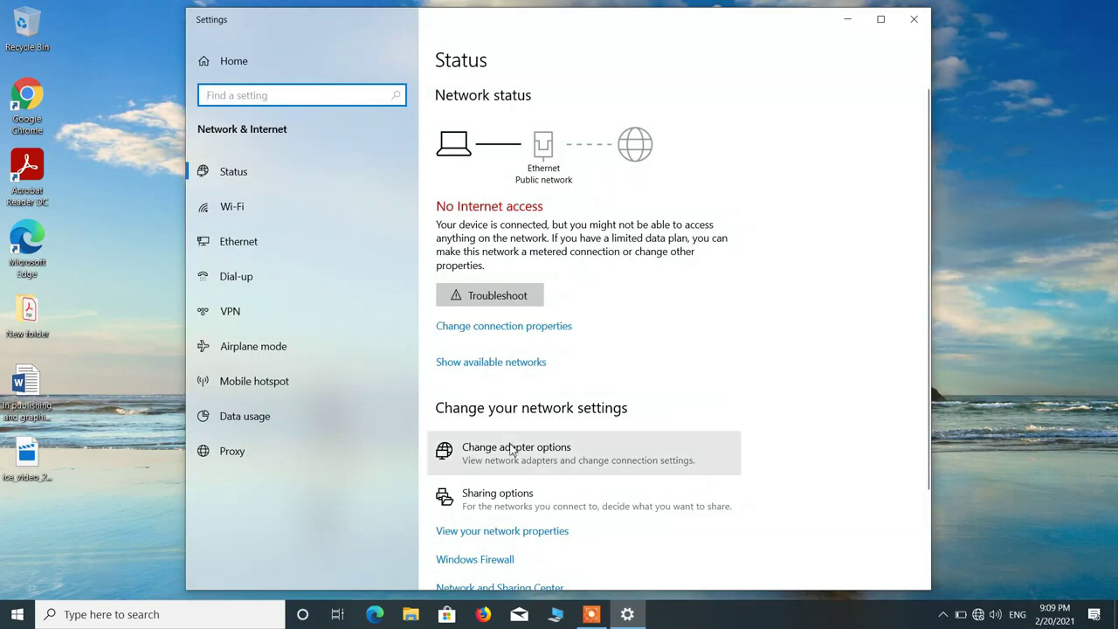
pyautogui.click(548, 461)
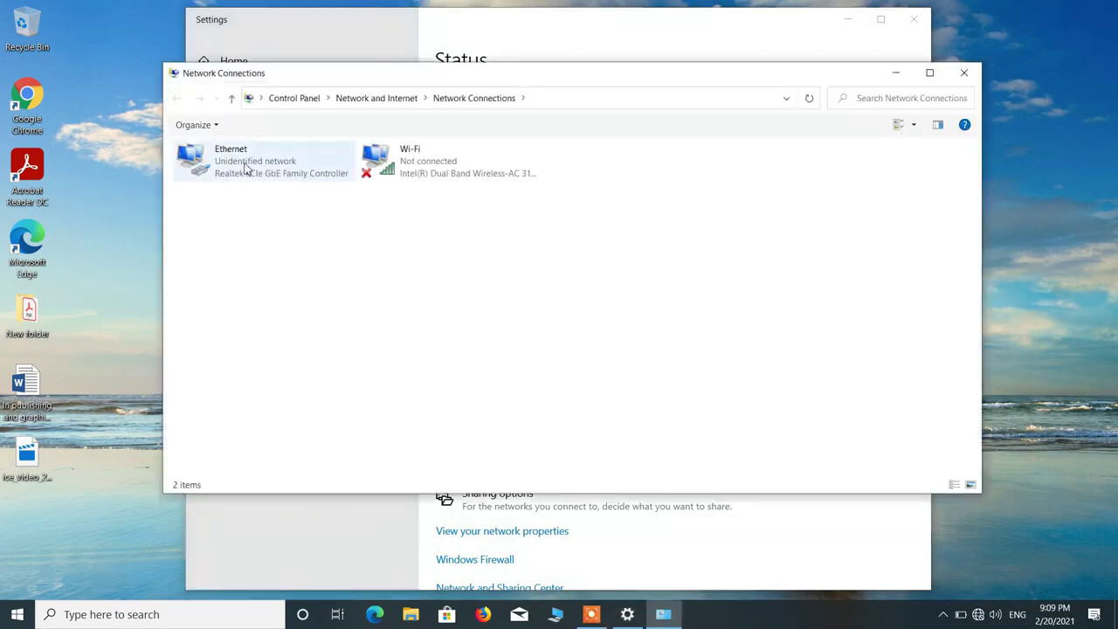
# Open the TCP/IPv4 properties of the Ethernet adapter.
pyautogui.click(236, 165)
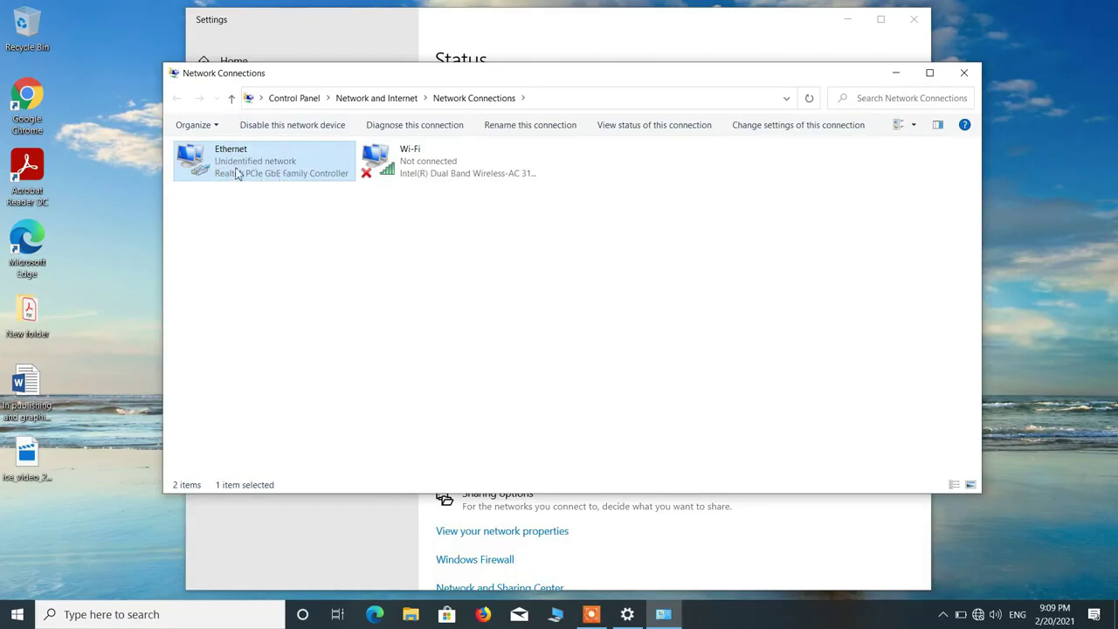
pyautogui.rightClick(249, 158)
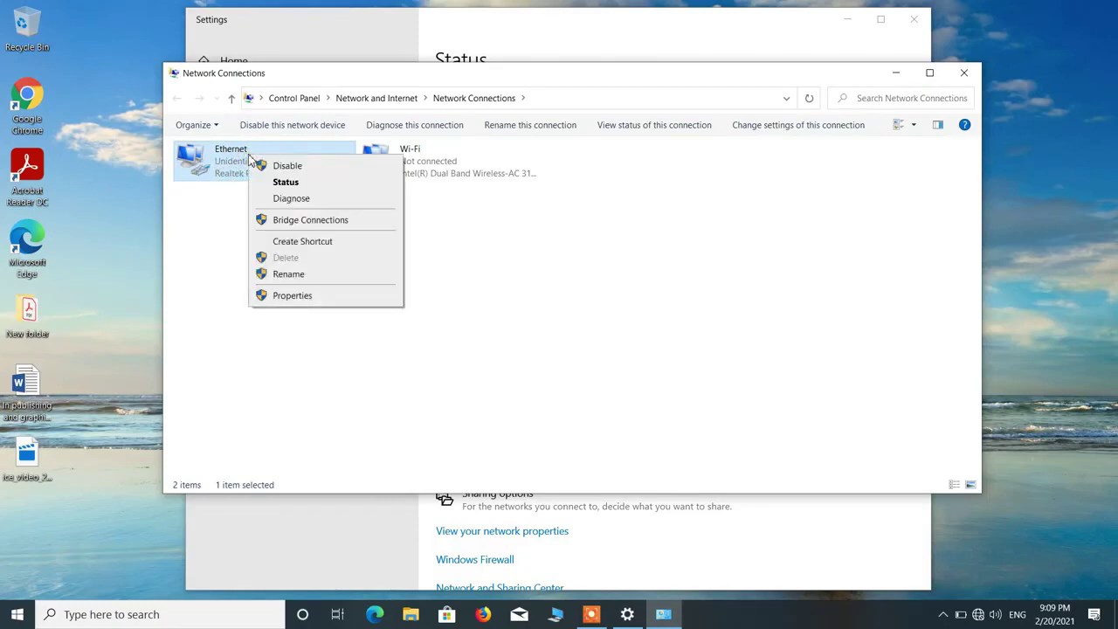
pyautogui.click(287, 297)
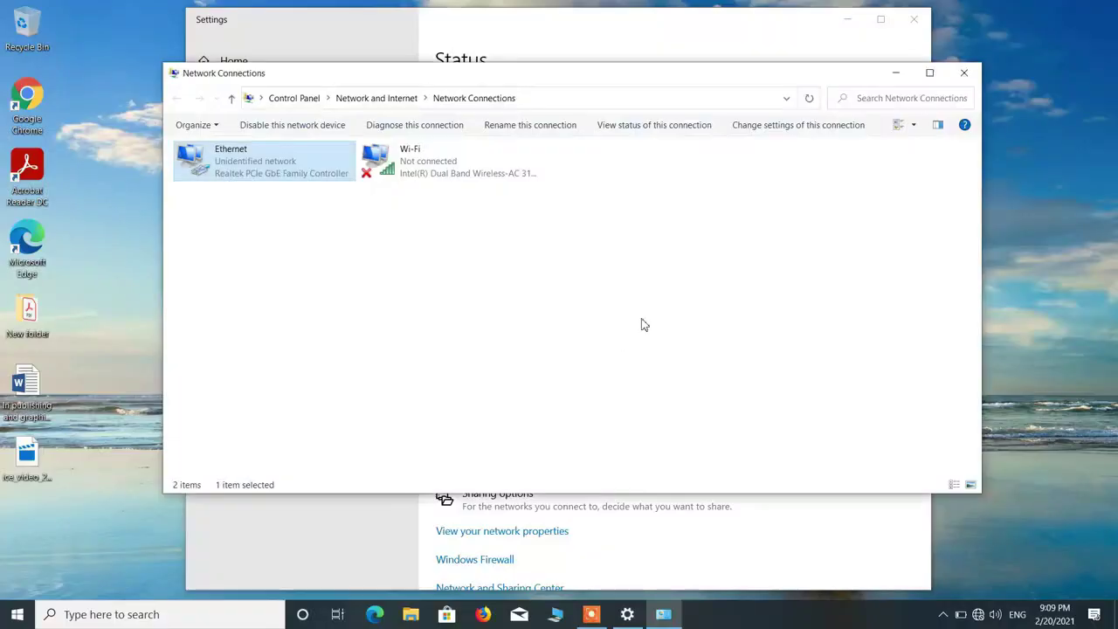
pyautogui.moveTo(370, 142); pyautogui.dragTo(559, 153)
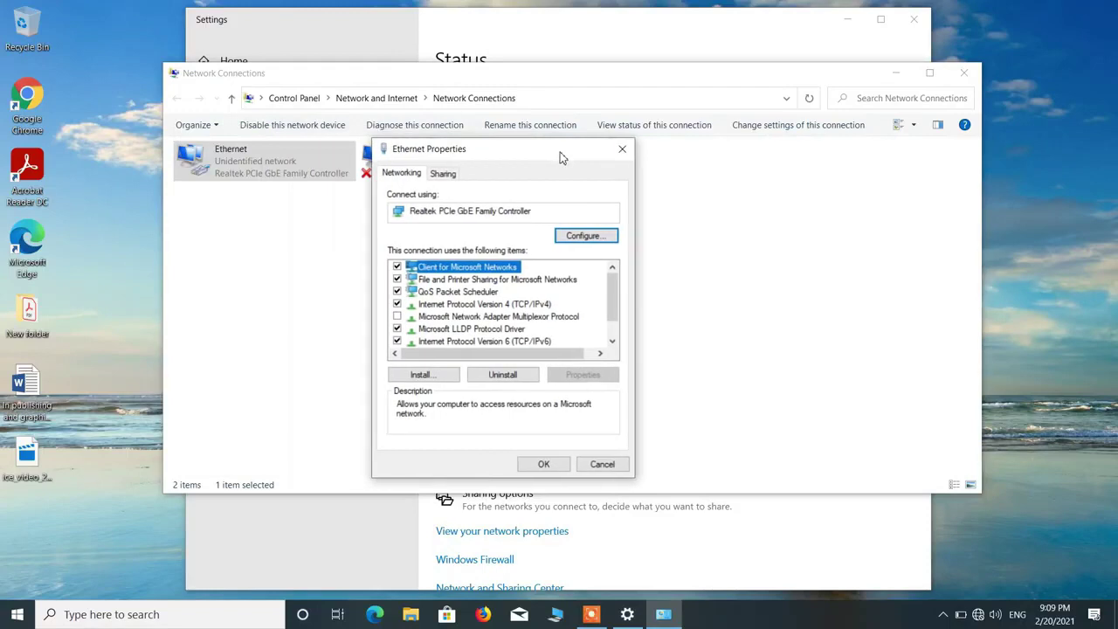
pyautogui.click(474, 306)
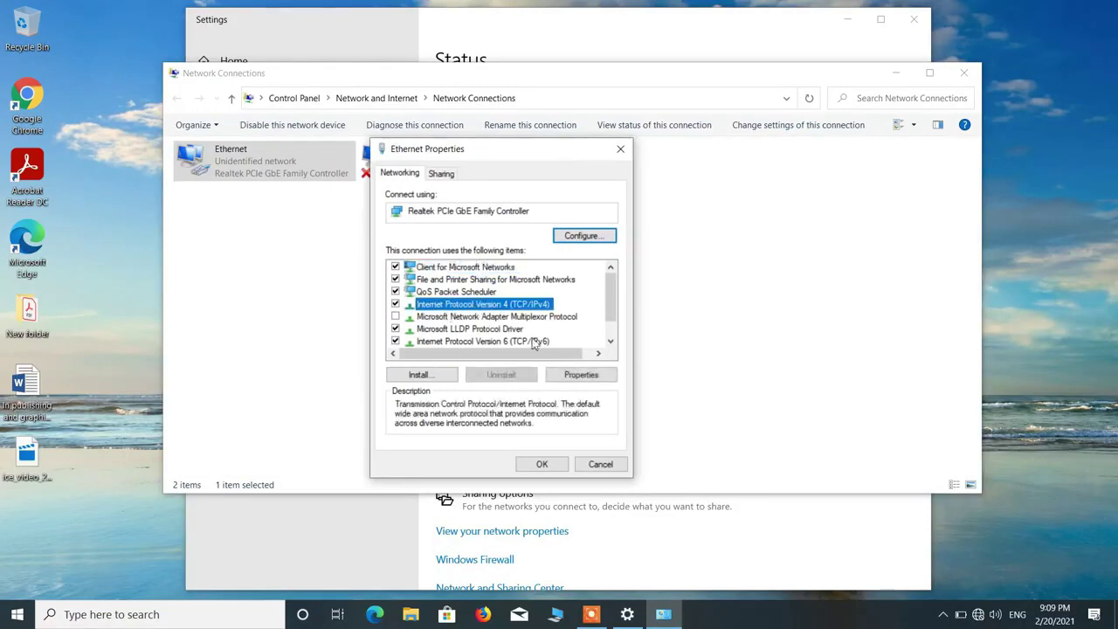
pyautogui.click(576, 376)
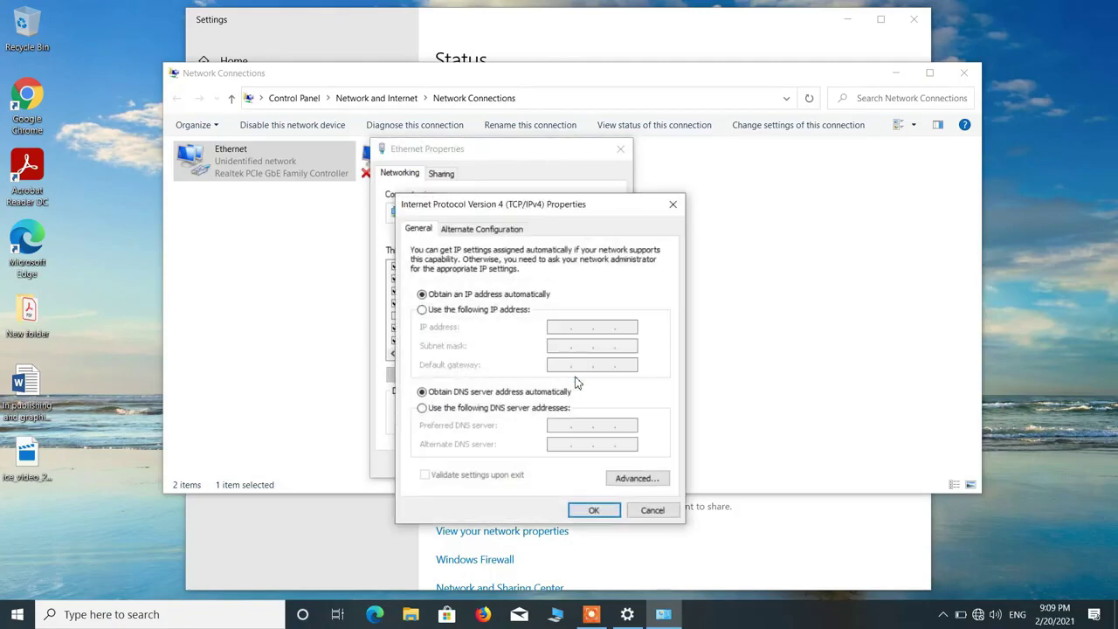
# Give Ethernet static IP 192.168.1.3, mask 255.255.255.0, gateway 192.168.1.1, DNS 8.8.8.8/8.8.4.4.
pyautogui.click(422, 311)
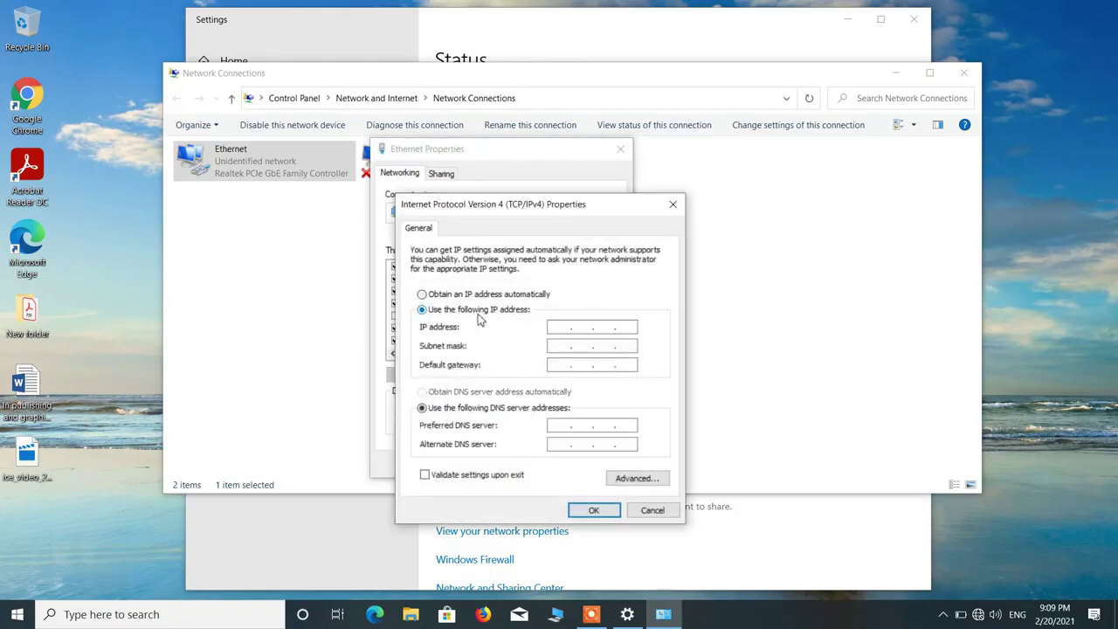
pyautogui.click(557, 327)
pyautogui.write('192 . 168 . 1 . 3')
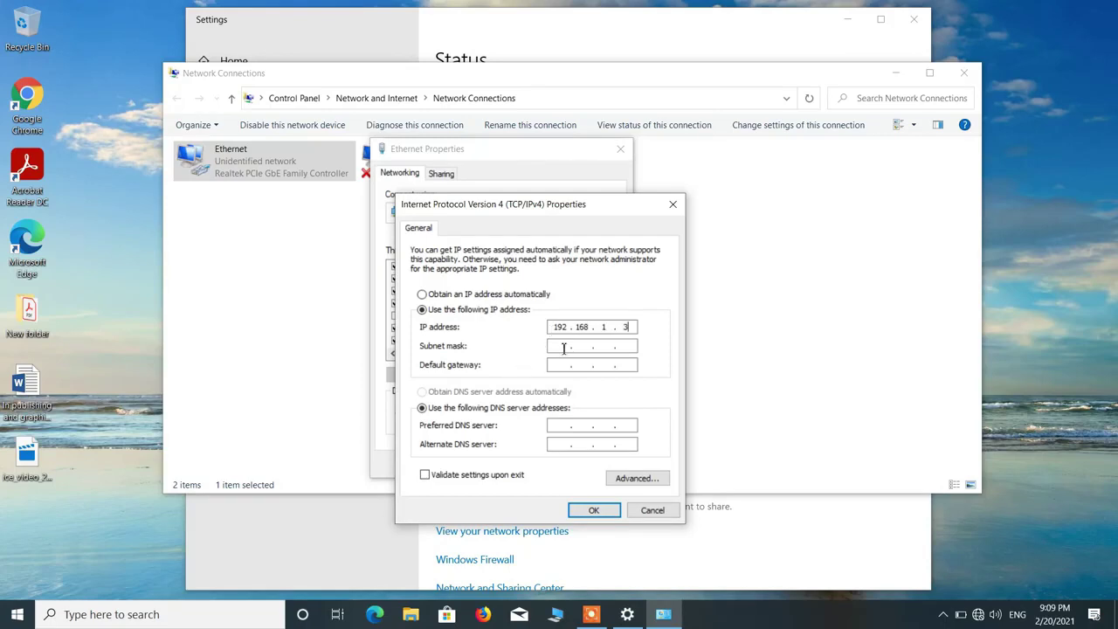
pyautogui.click(563, 346)
pyautogui.write('192')
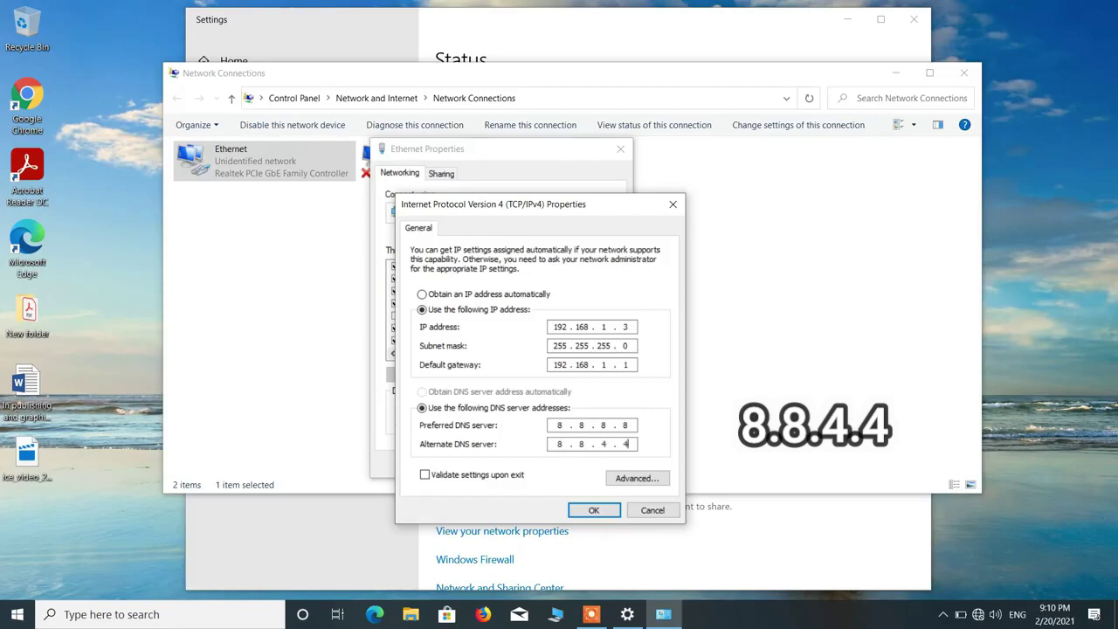
pyautogui.click(587, 510)
pyautogui.click(548, 464)
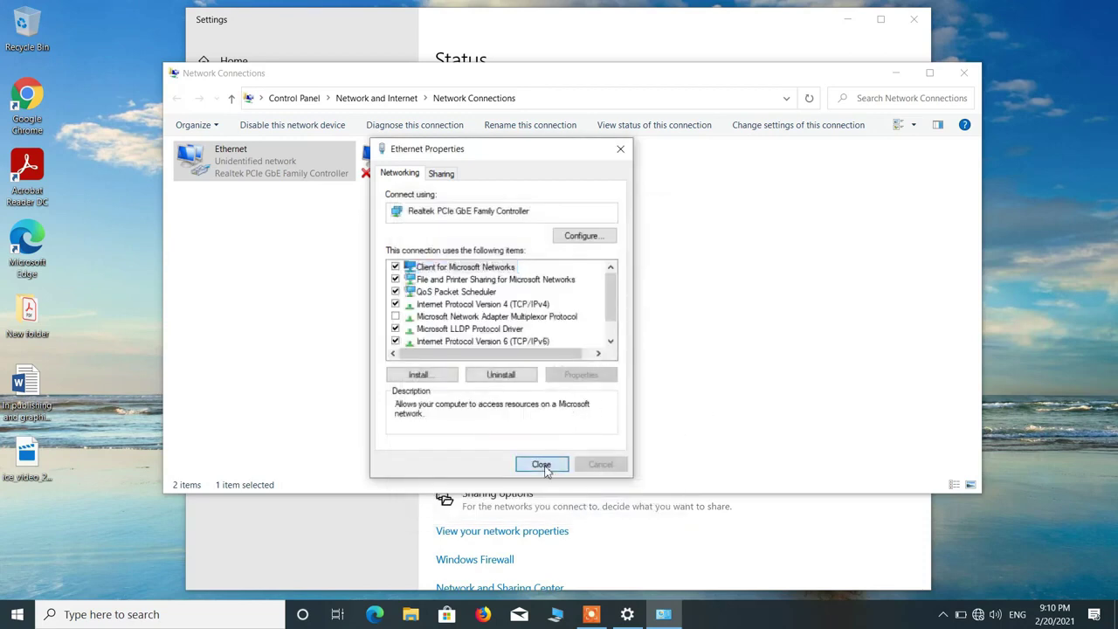
# Close Network Connections and Settings, then open Control Panel by searching 'control'.
pyautogui.click(963, 72)
pyautogui.click(913, 19)
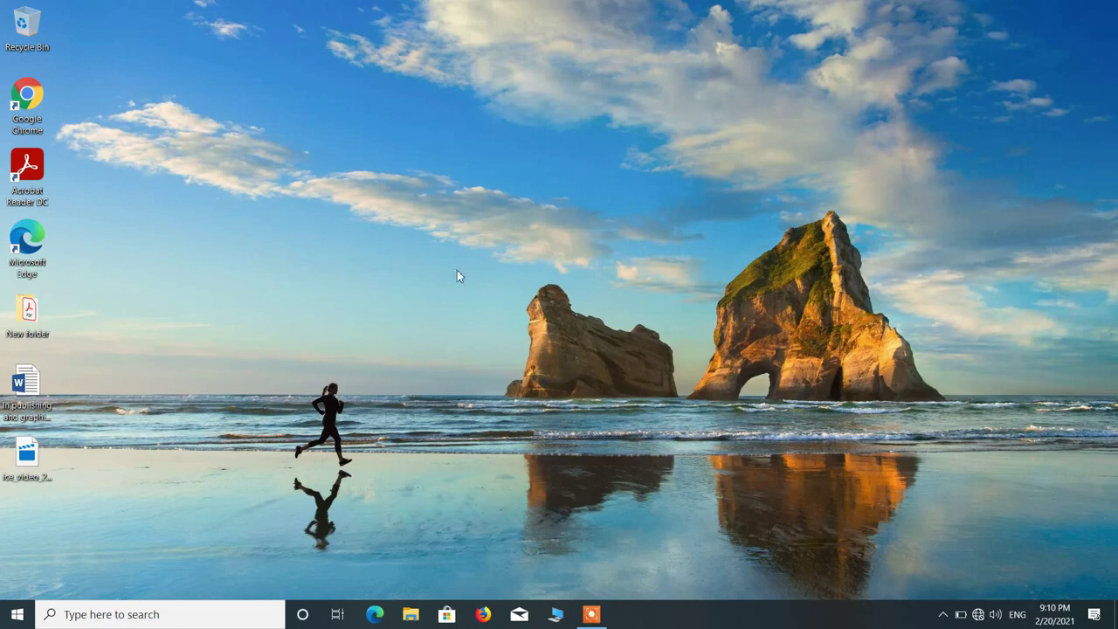
pyautogui.click(188, 612)
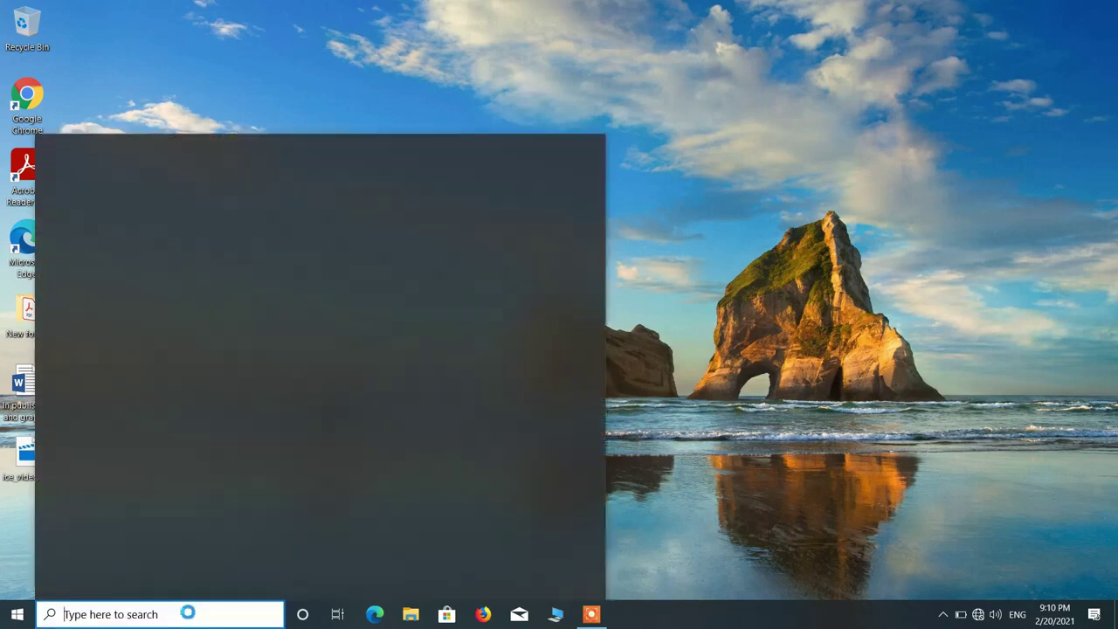
pyautogui.write('cont')
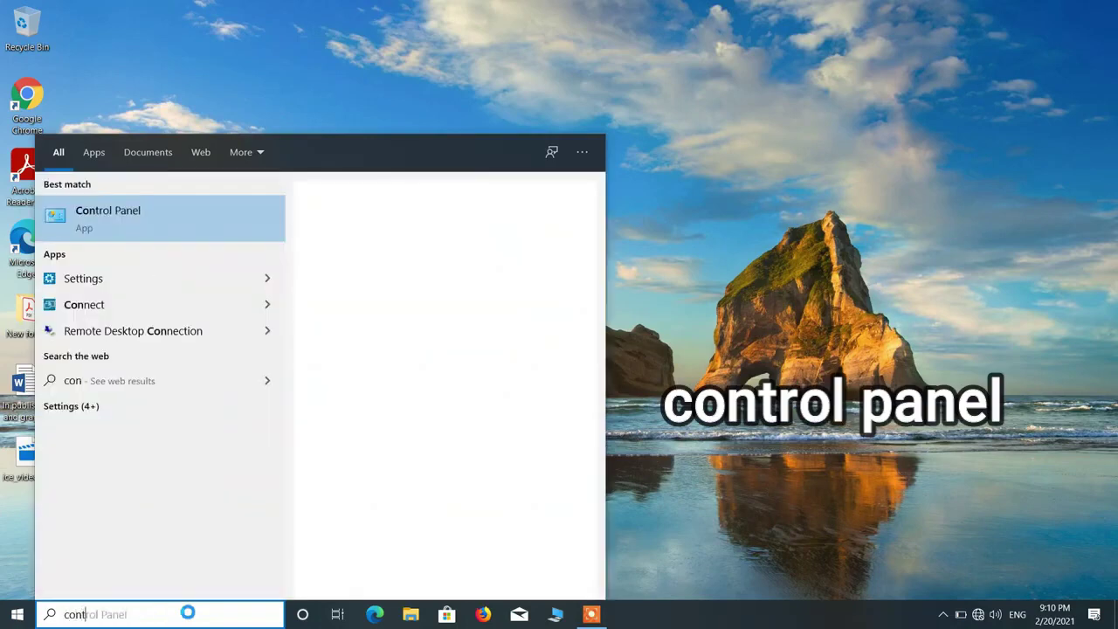
pyautogui.write('rol')
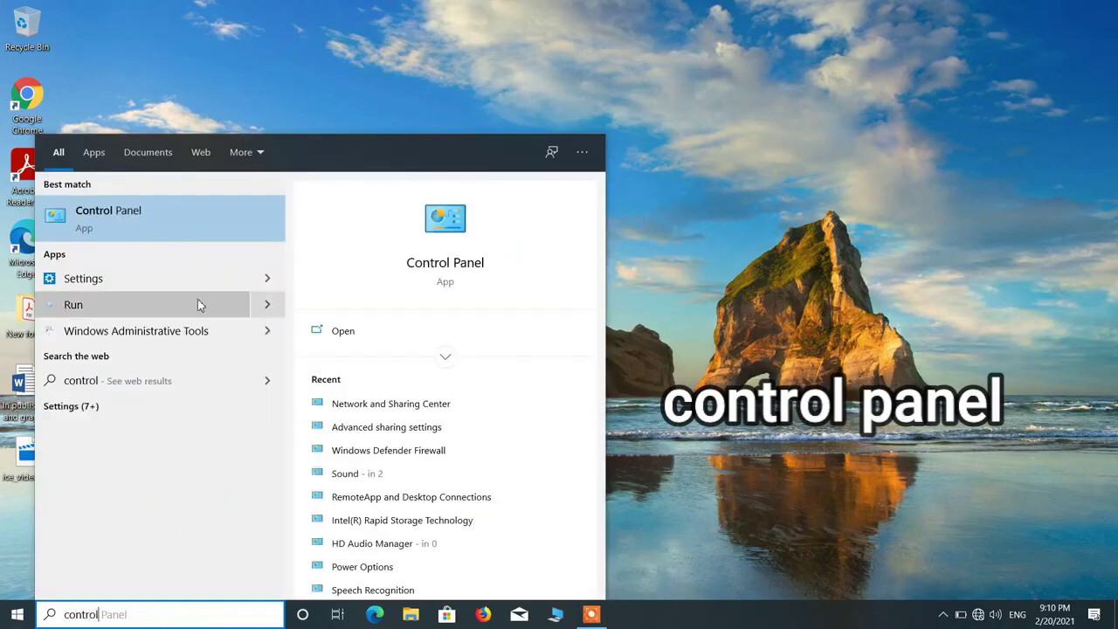
pyautogui.click(152, 213)
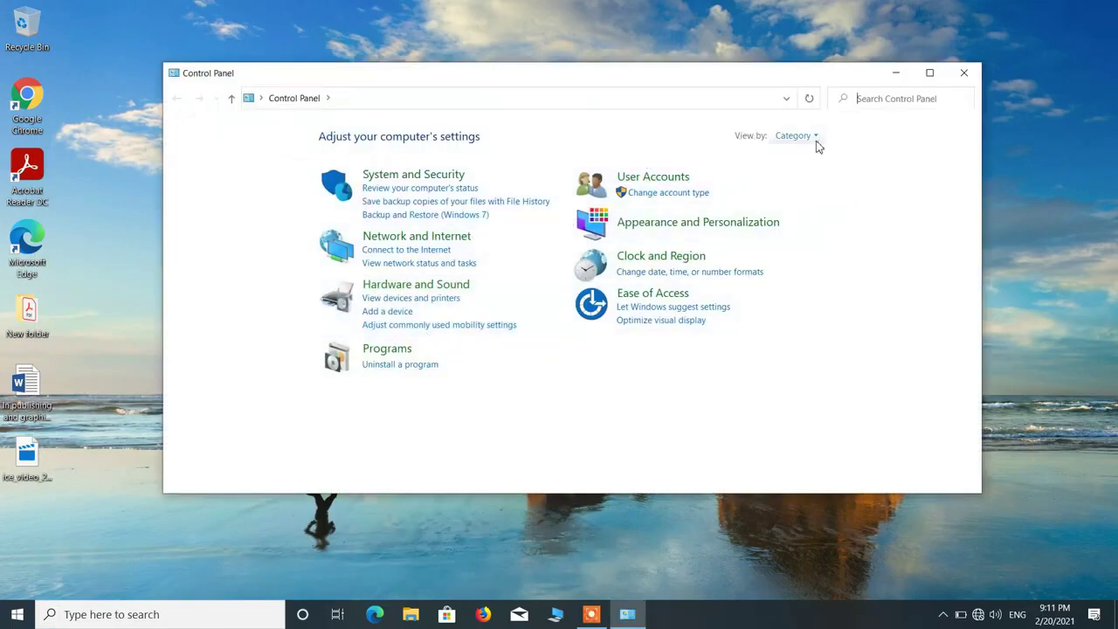
# Check network discovery and file sharing in the advanced sharing settings.
pyautogui.click(412, 240)
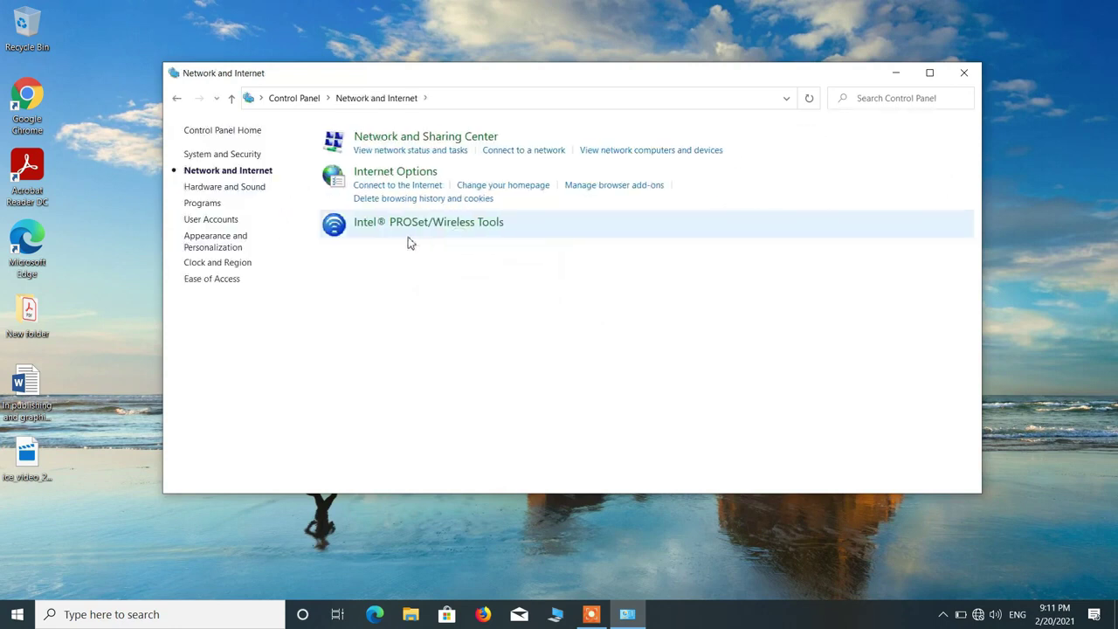
pyautogui.click(420, 138)
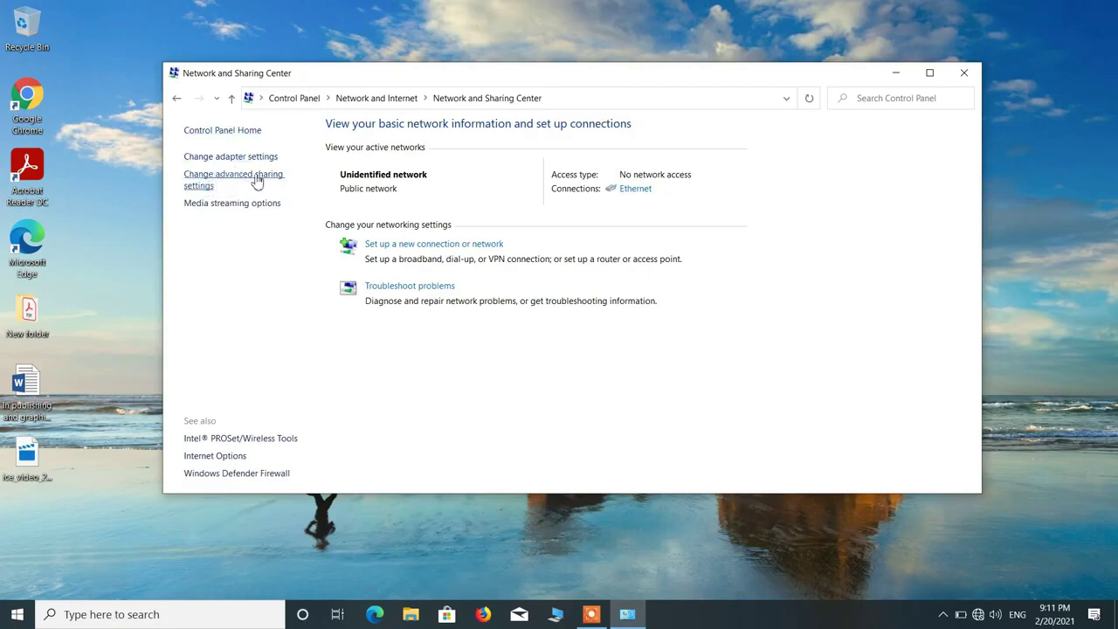
pyautogui.click(221, 182)
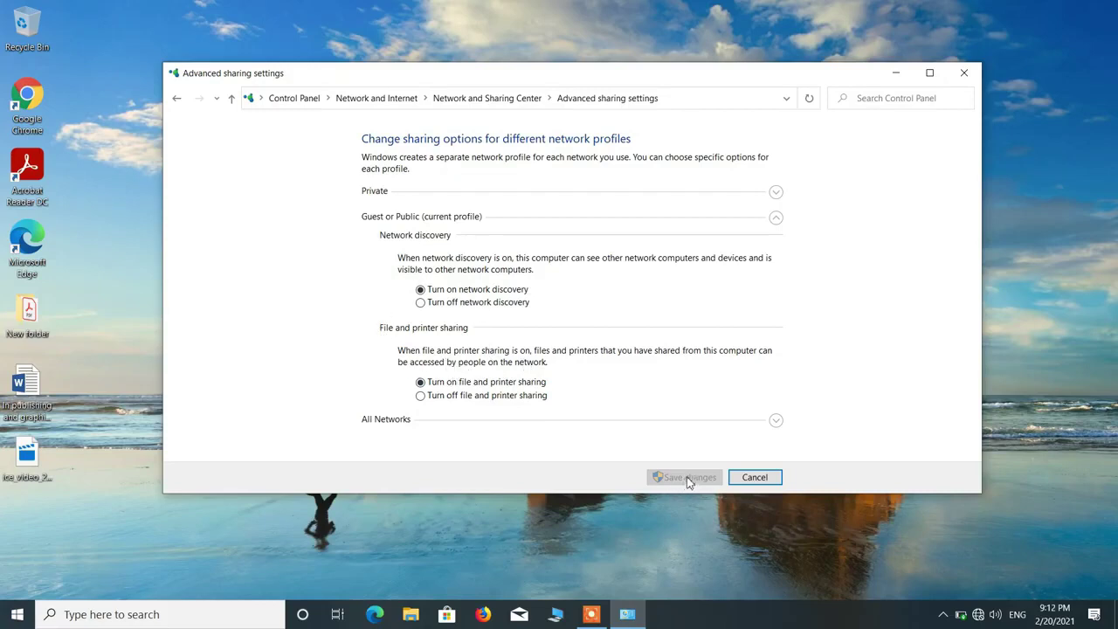
pyautogui.click(968, 75)
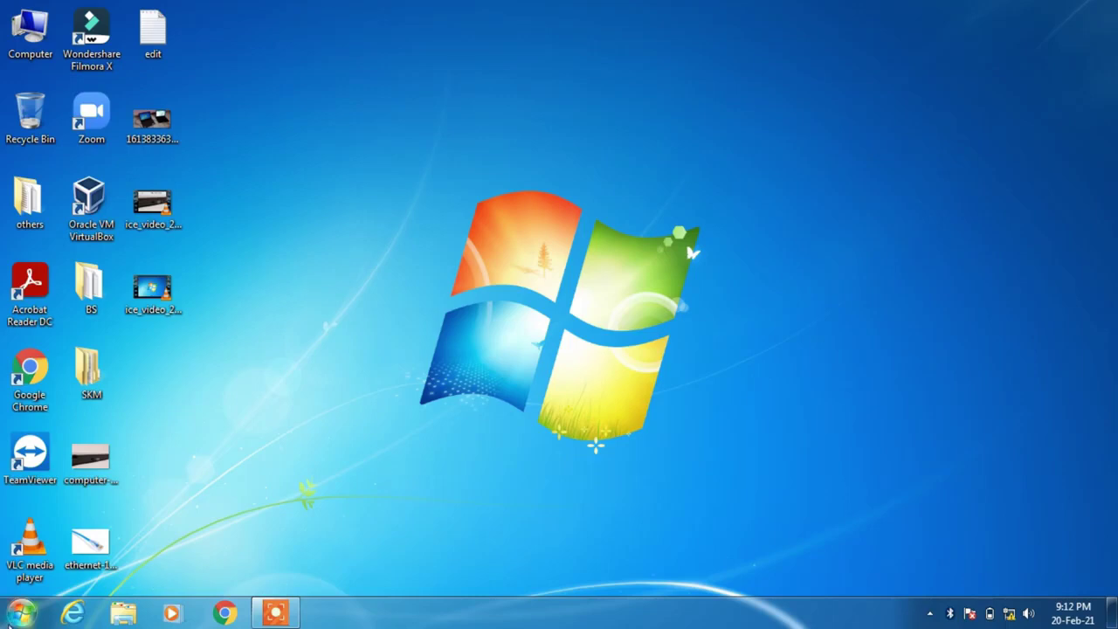
# Open Control Panel via Start search 'control' and check the advanced sharing settings.
pyautogui.click(21, 613)
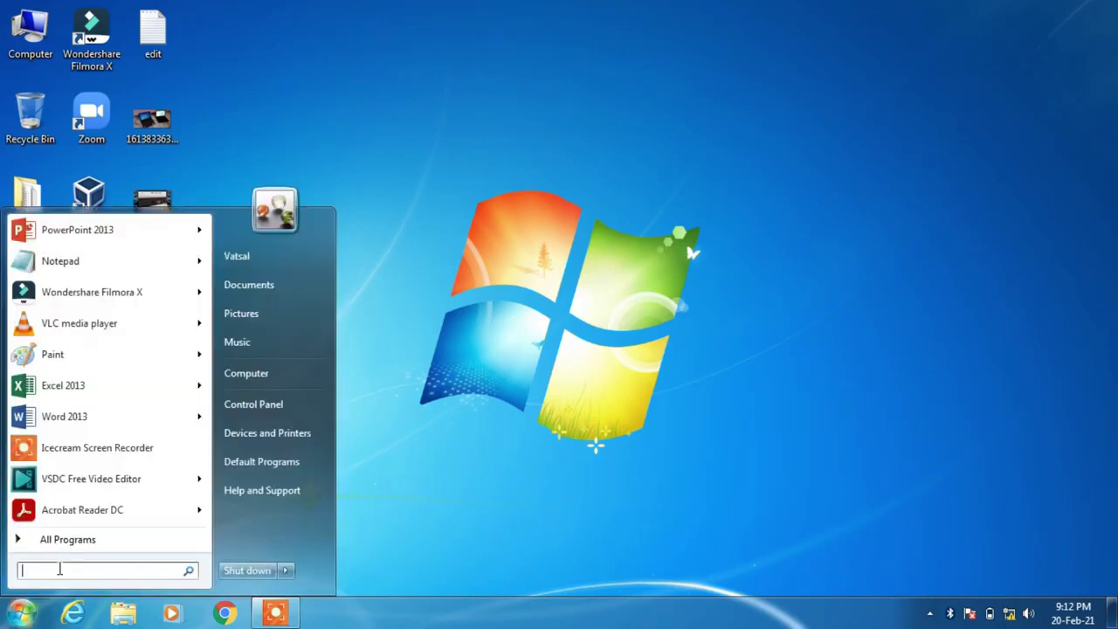
pyautogui.write('control')
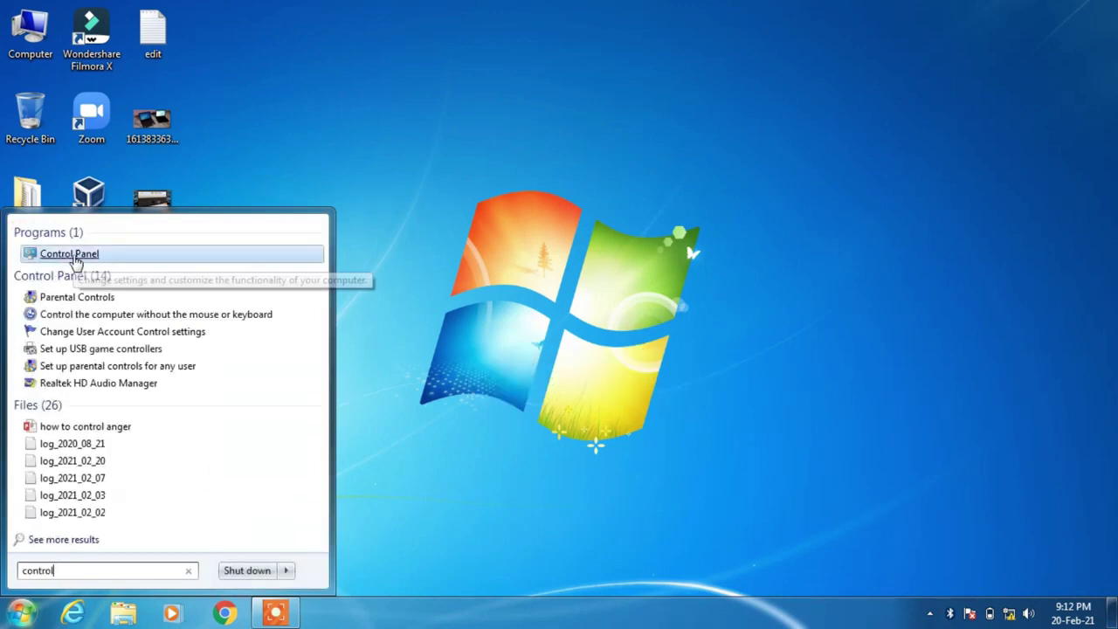
pyautogui.click(76, 260)
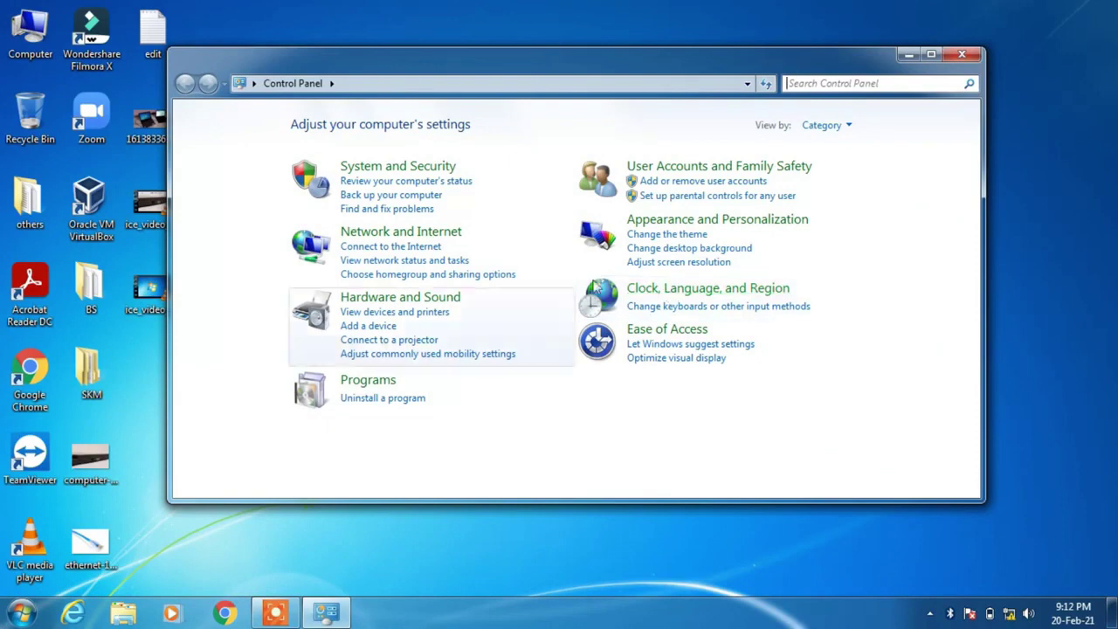
pyautogui.click(376, 234)
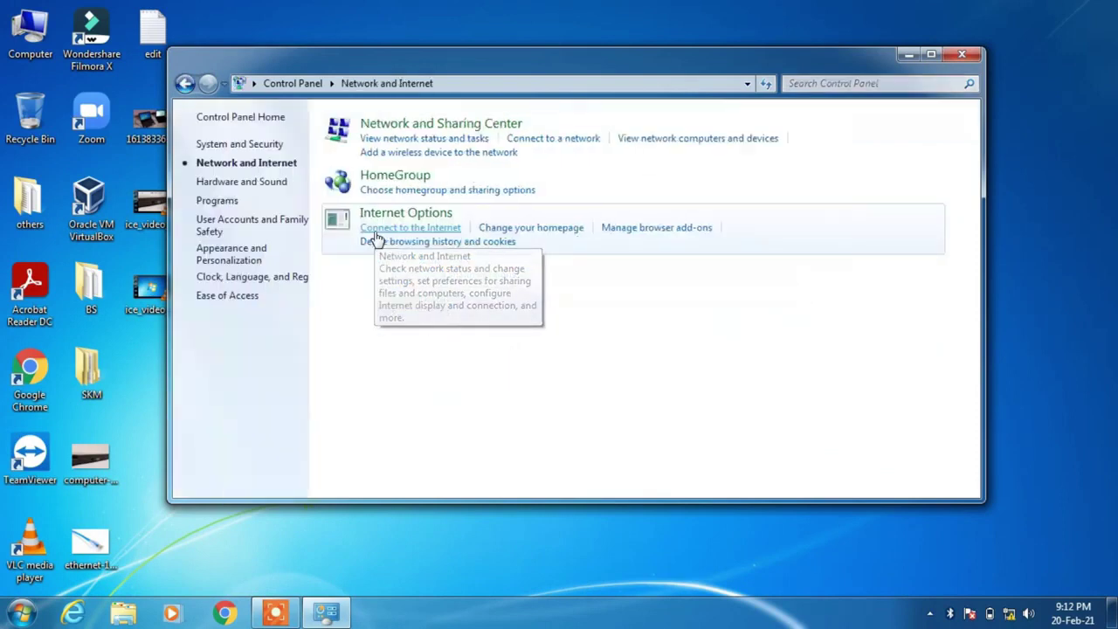
pyautogui.click(456, 129)
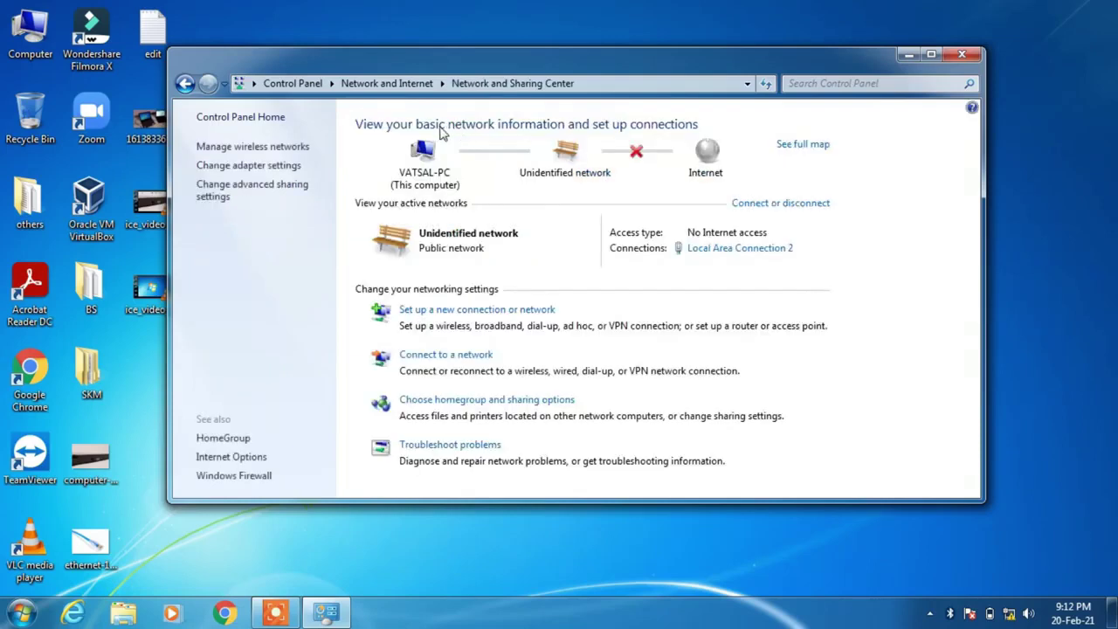
pyautogui.click(242, 194)
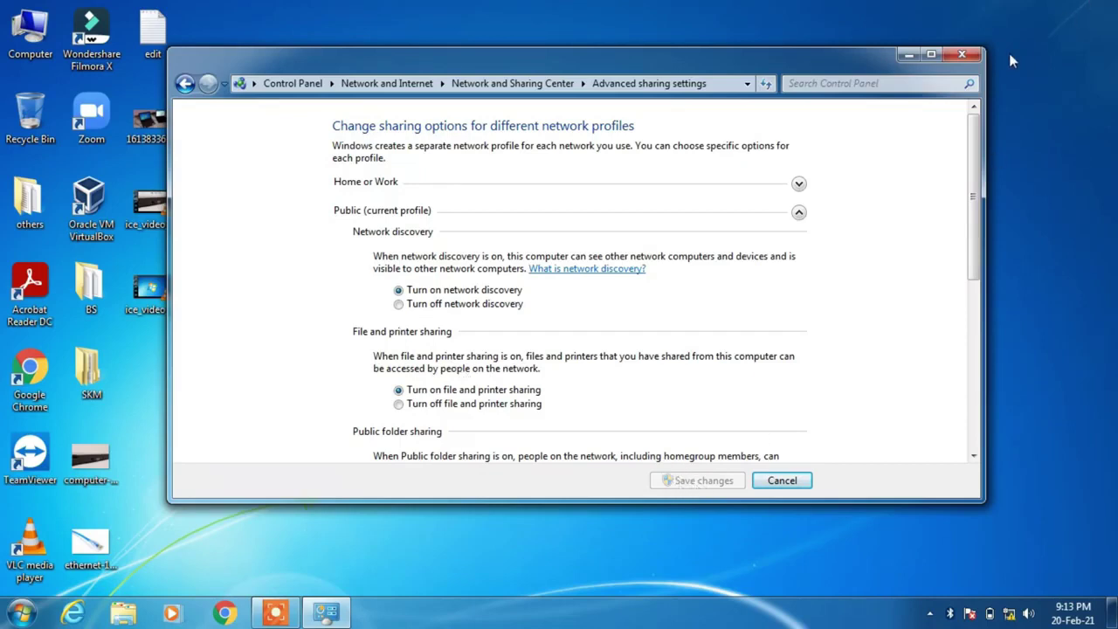
pyautogui.click(962, 54)
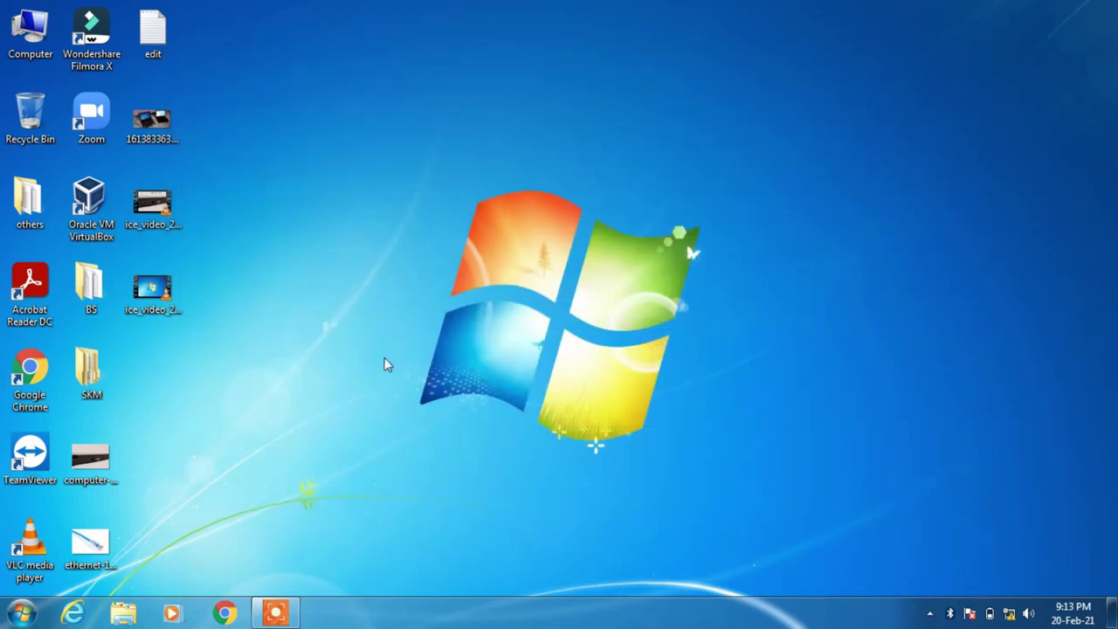
# Create a new desktop folder named 'collaborate' beside the other icons.
pyautogui.rightClick(308, 334)
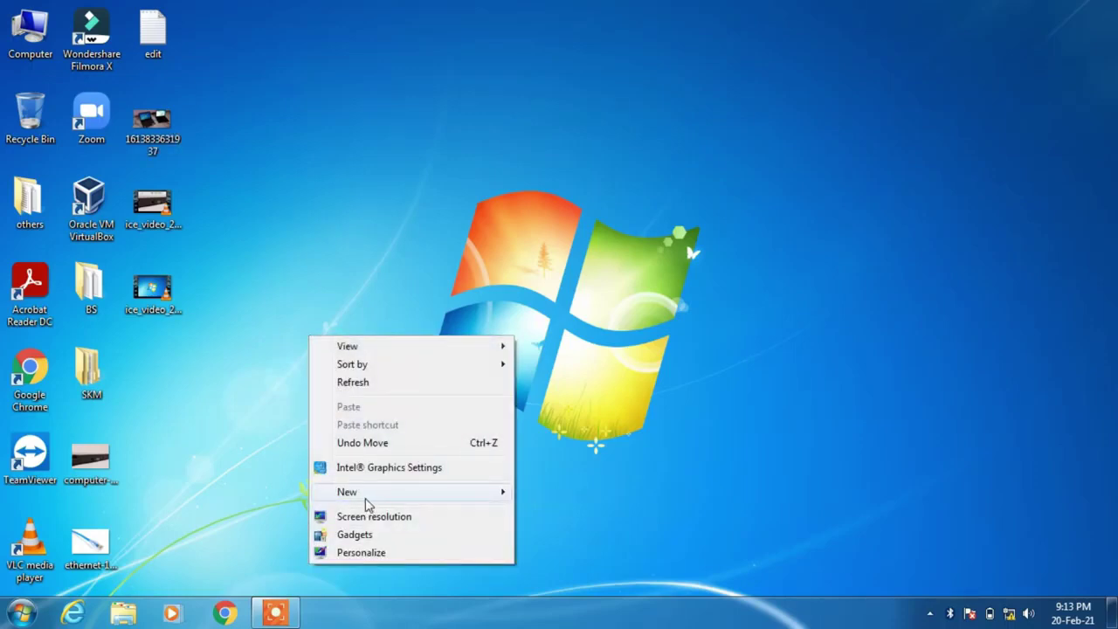
pyautogui.moveTo(367, 499)
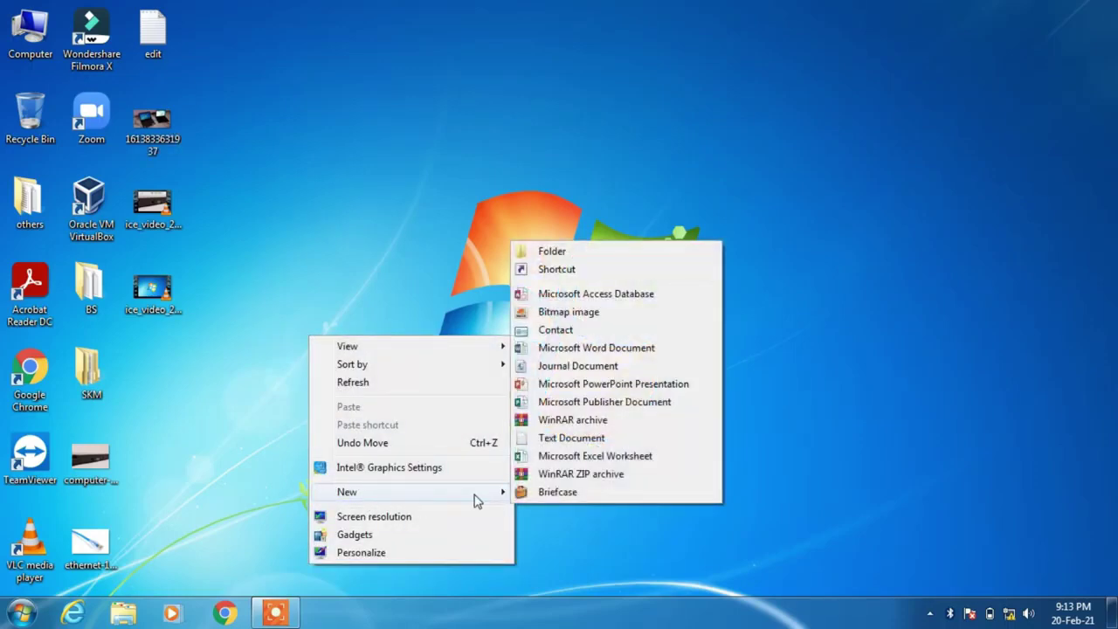
pyautogui.click(574, 252)
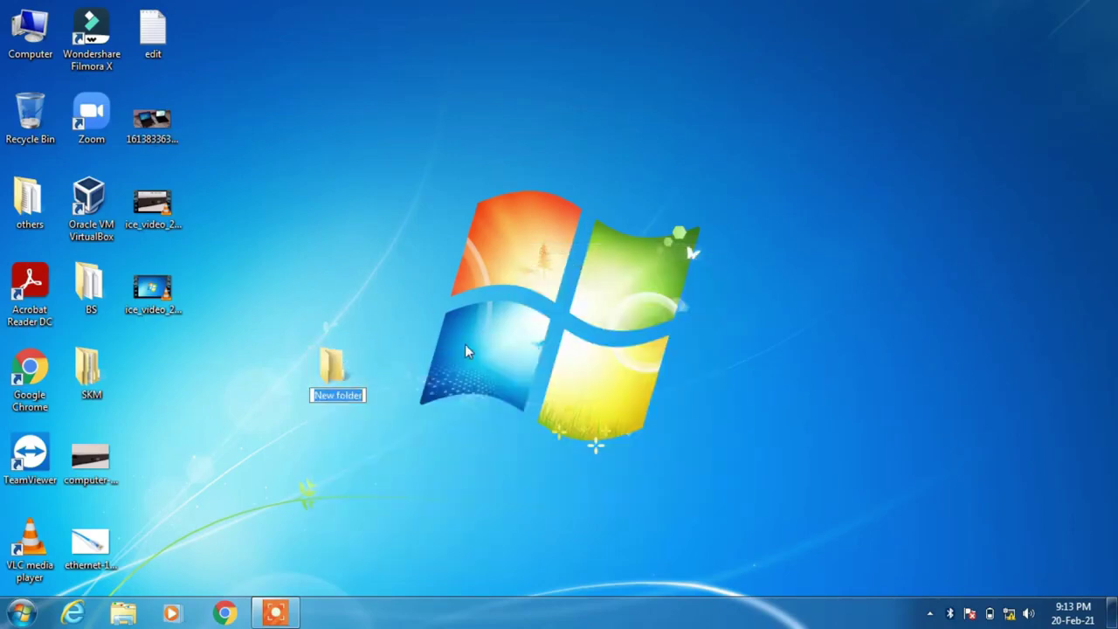
pyautogui.write('collaborate')
pyautogui.press('Return')
pyautogui.moveTo(334, 368); pyautogui.dragTo(170, 365)
# Move the edit file into the collaborate folder and close its window.
pyautogui.doubleClick(171, 367)
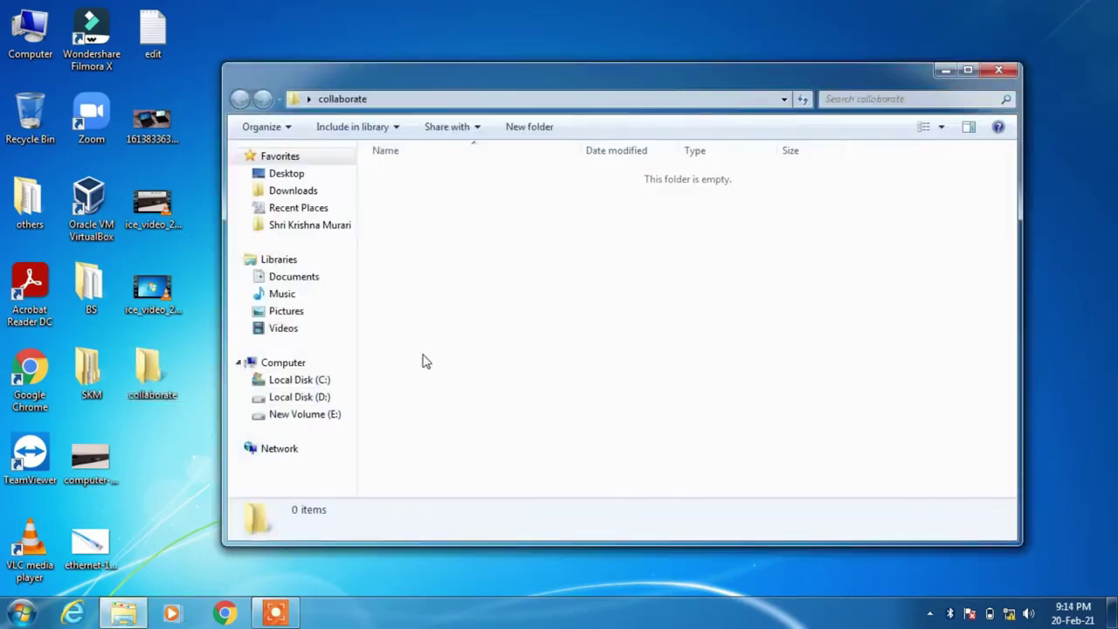
pyautogui.click(171, 50)
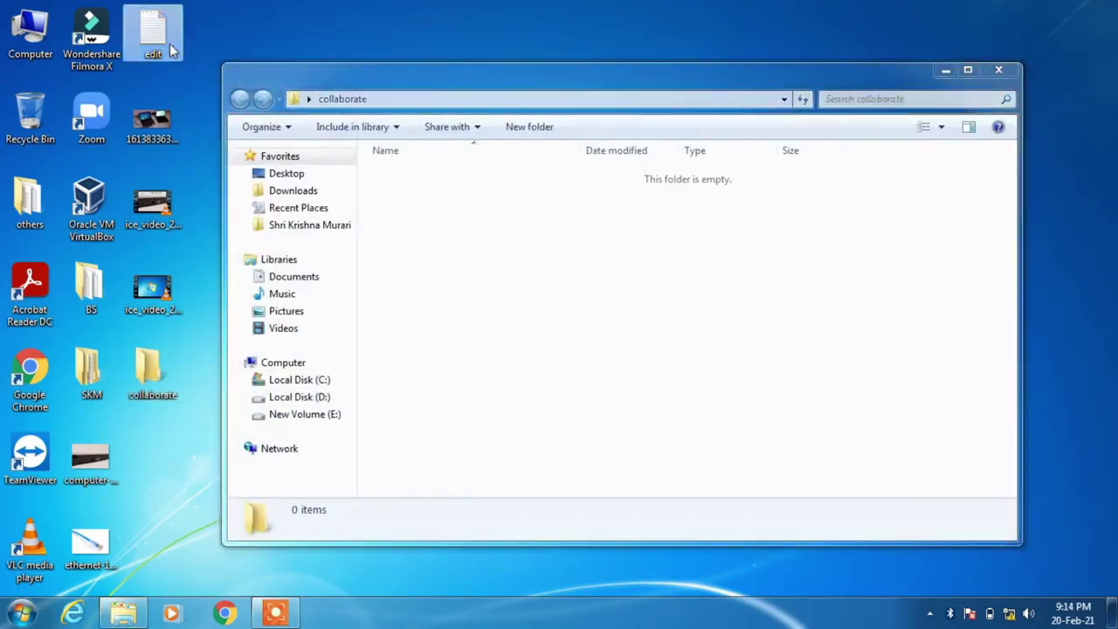
pyautogui.moveTo(150, 41); pyautogui.dragTo(501, 267)
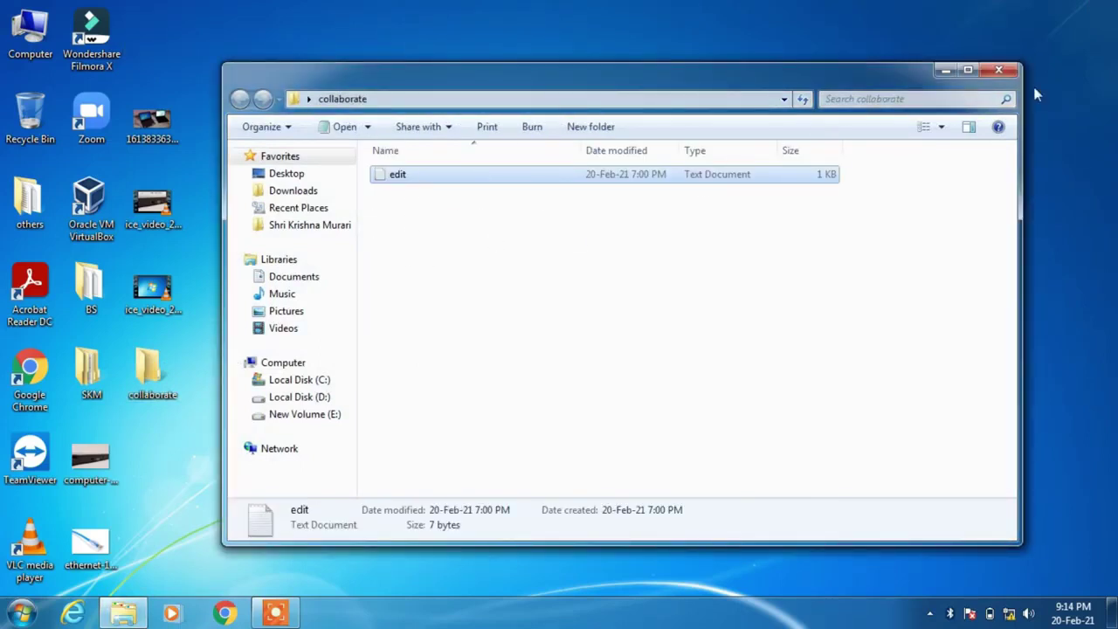
pyautogui.click(998, 70)
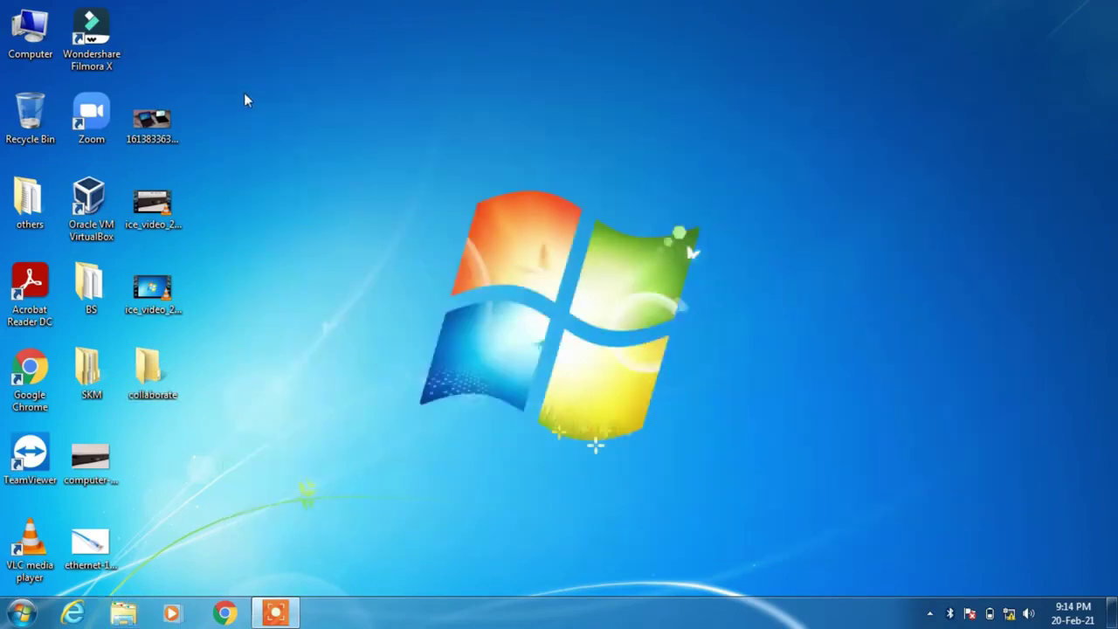
# Turn on Share this folder for collaborate in its Advanced Sharing options.
pyautogui.rightClick(159, 374)
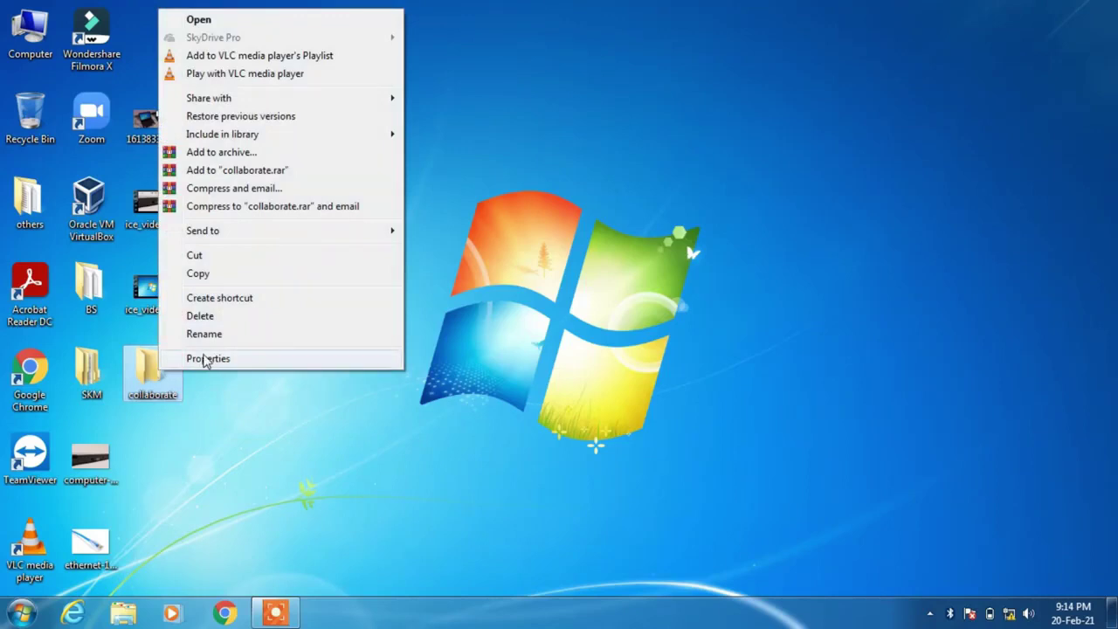
pyautogui.click(206, 360)
pyautogui.moveTo(317, 206); pyautogui.dragTo(414, 126)
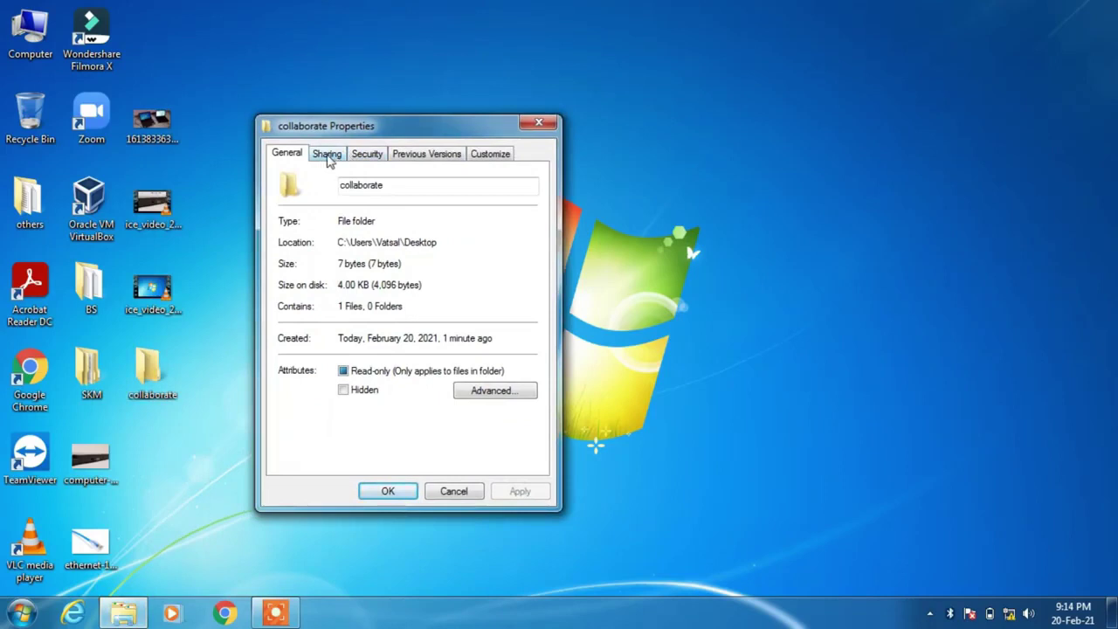
pyautogui.click(328, 158)
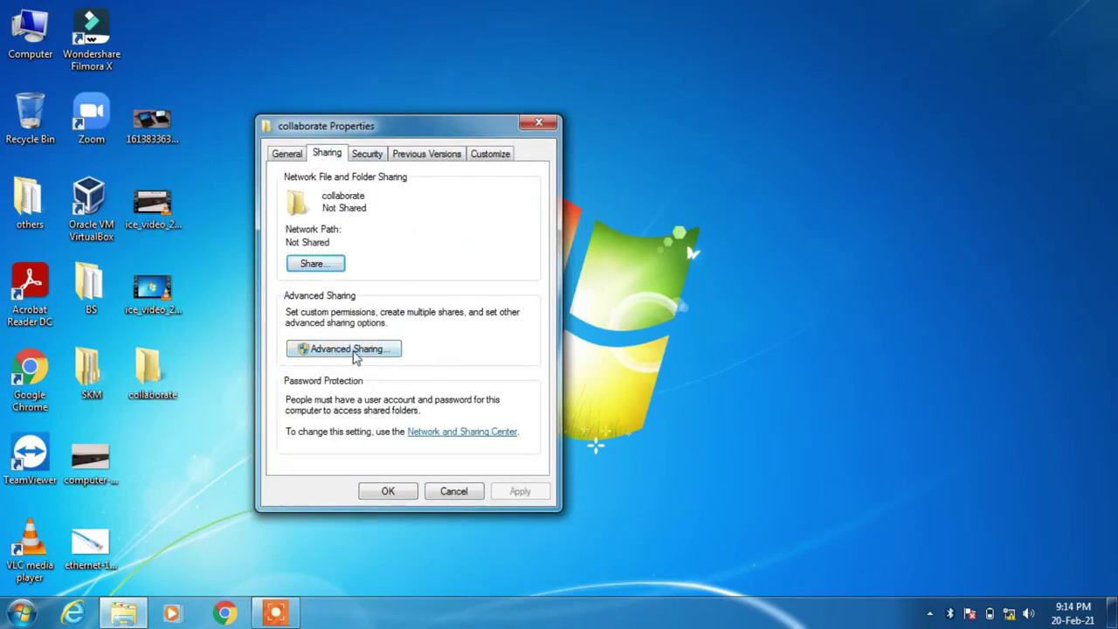
pyautogui.click(353, 354)
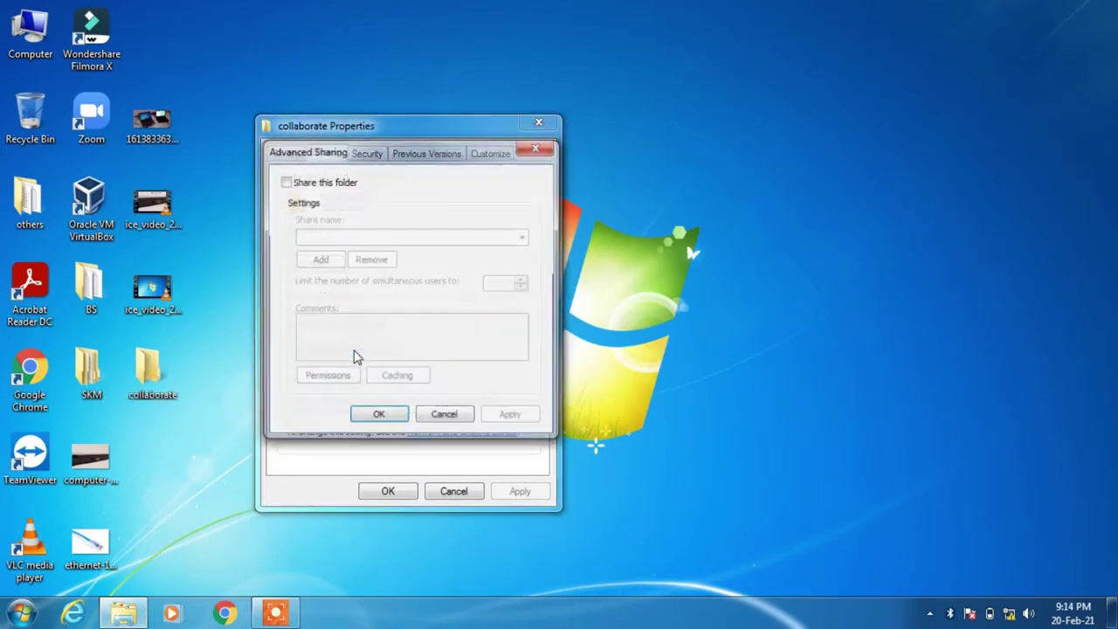
pyautogui.click(285, 181)
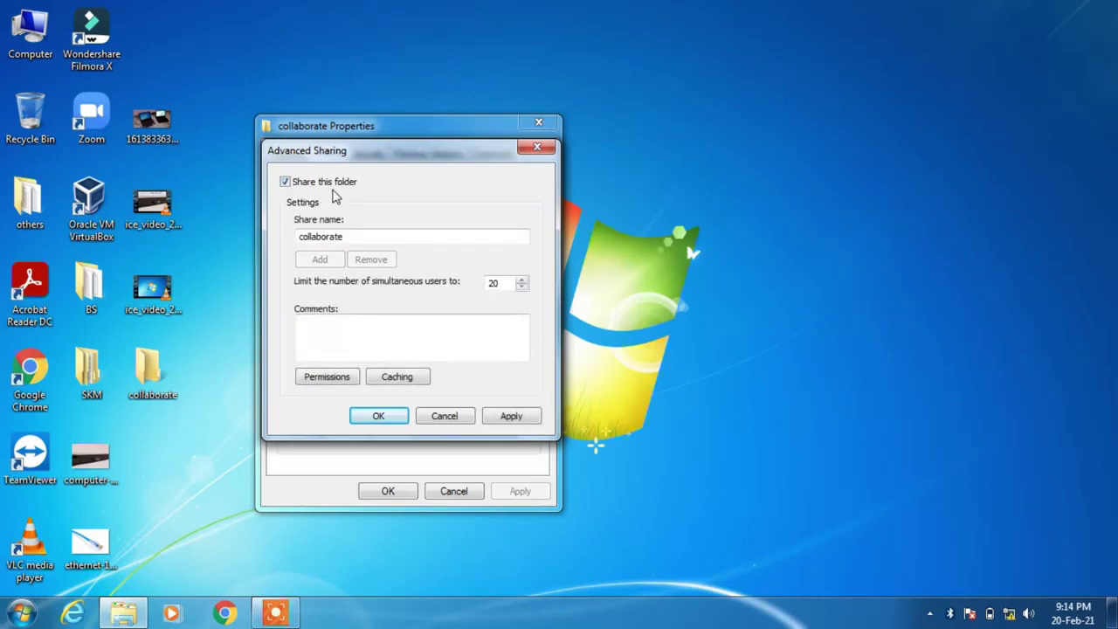
# Allow Everyone Full Control on the share, apply, and close the properties.
pyautogui.click(326, 377)
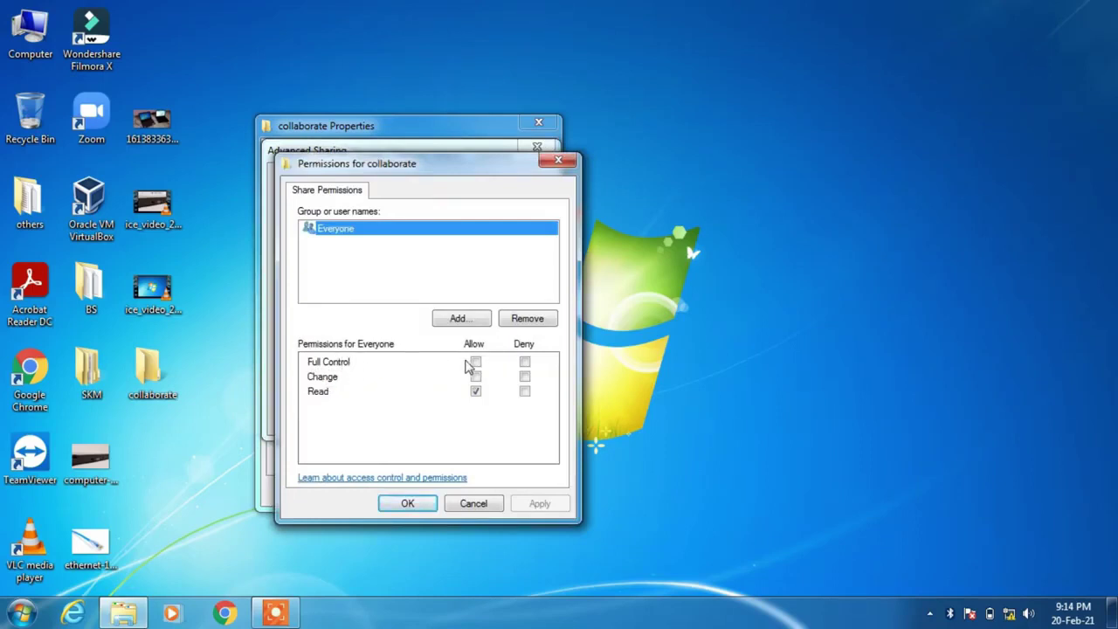
pyautogui.click(474, 362)
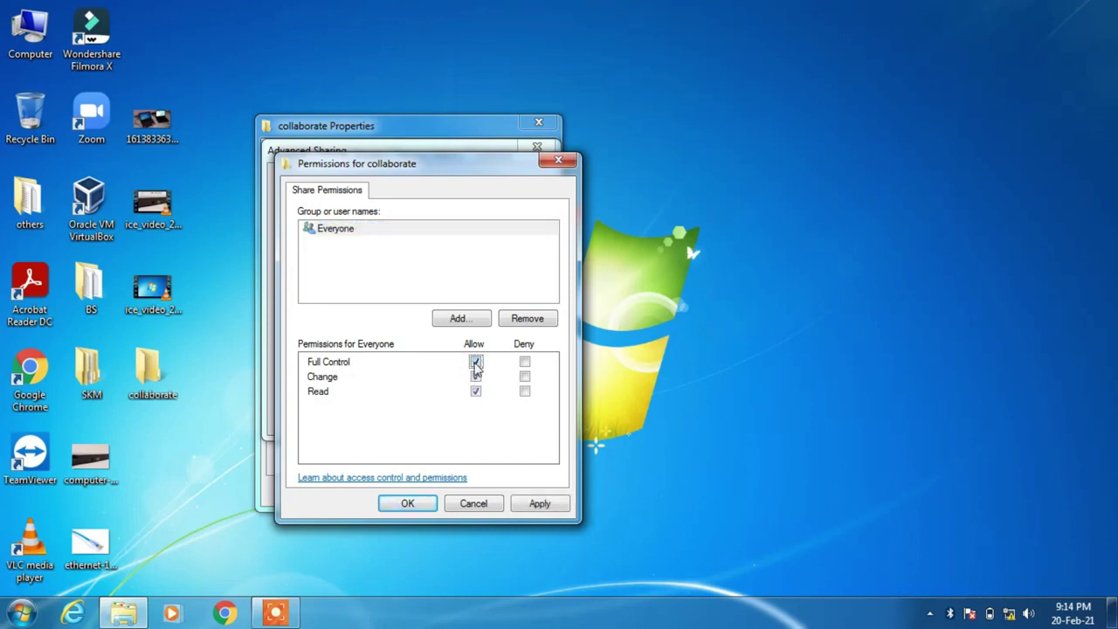
pyautogui.click(476, 362)
pyautogui.click(476, 361)
pyautogui.click(539, 504)
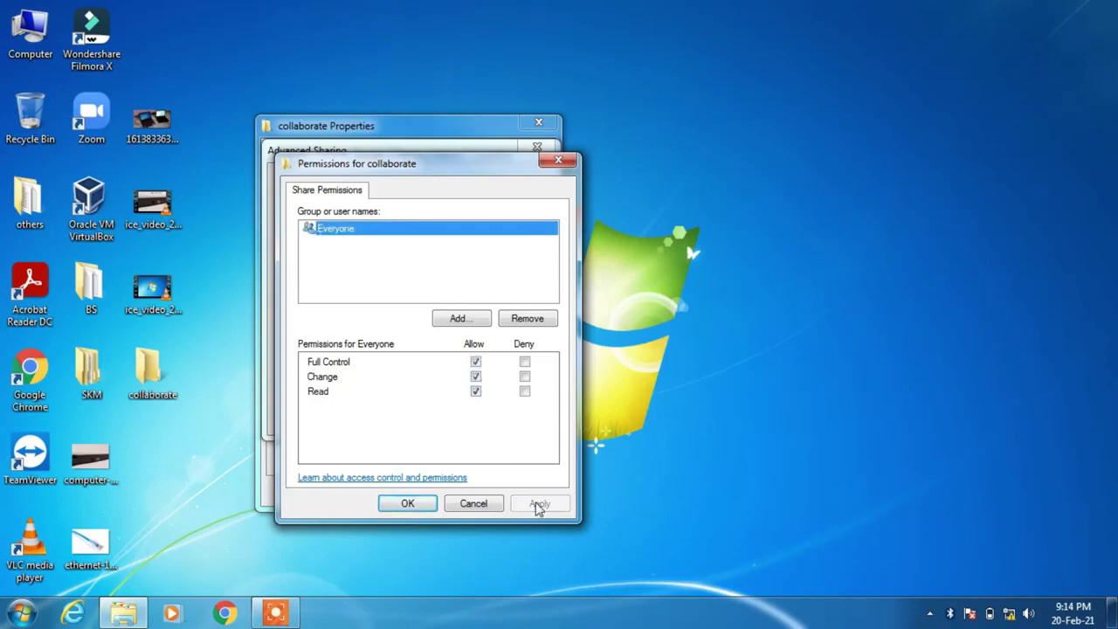
pyautogui.click(408, 504)
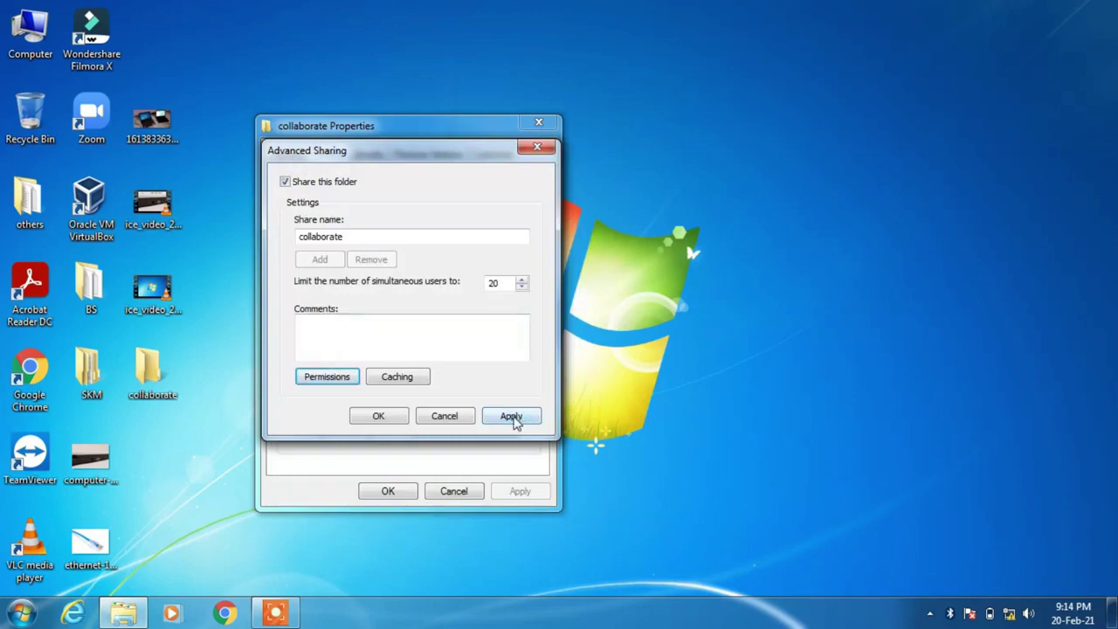
pyautogui.click(515, 419)
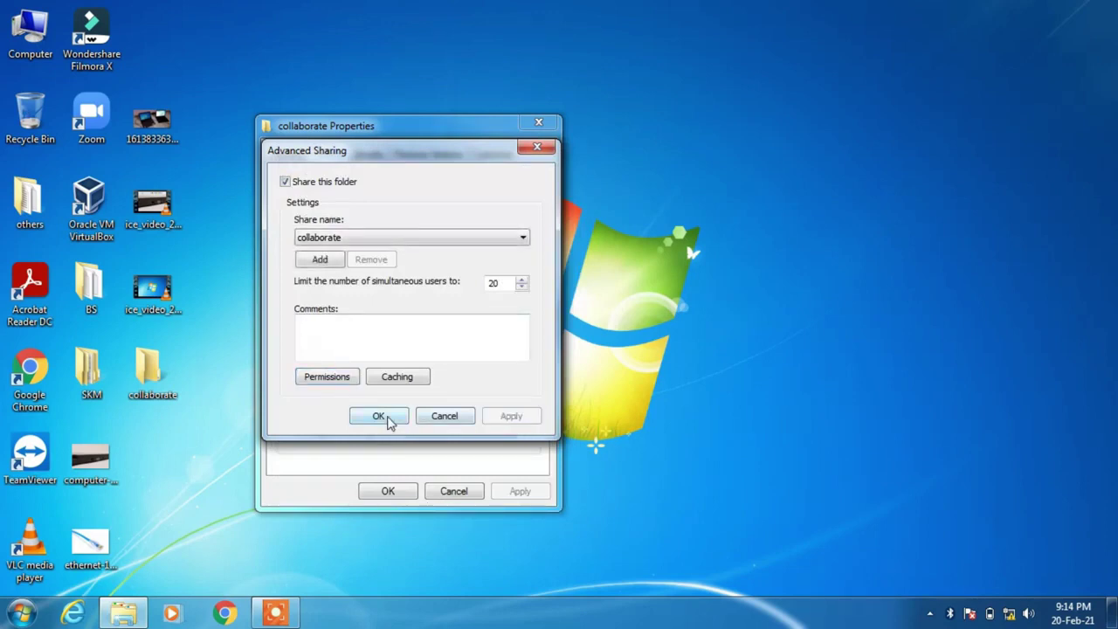
pyautogui.click(379, 418)
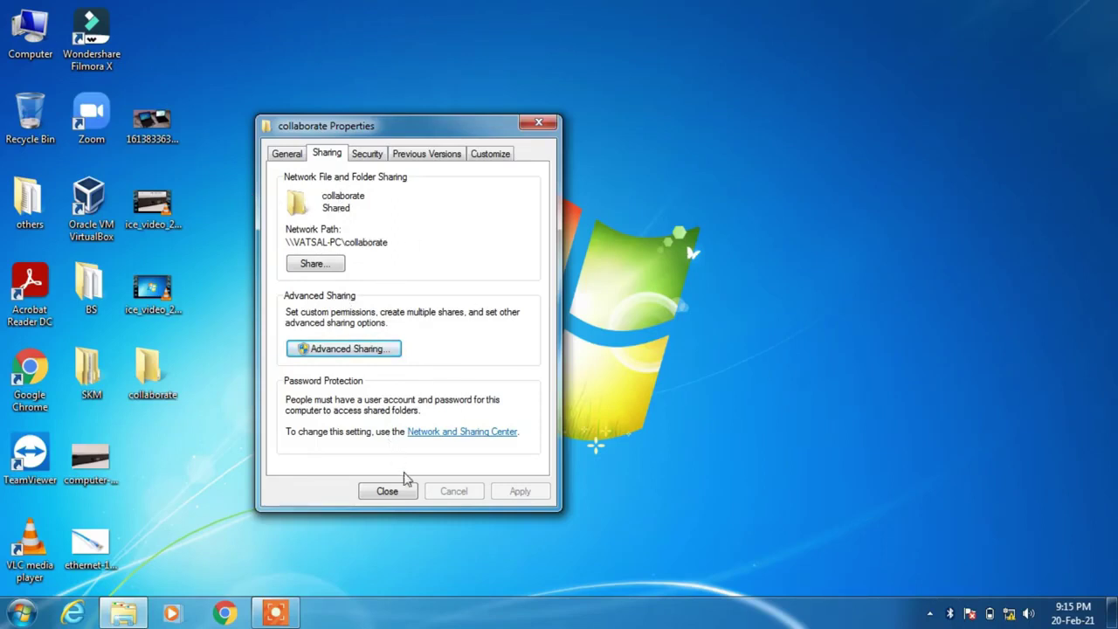
pyautogui.click(387, 491)
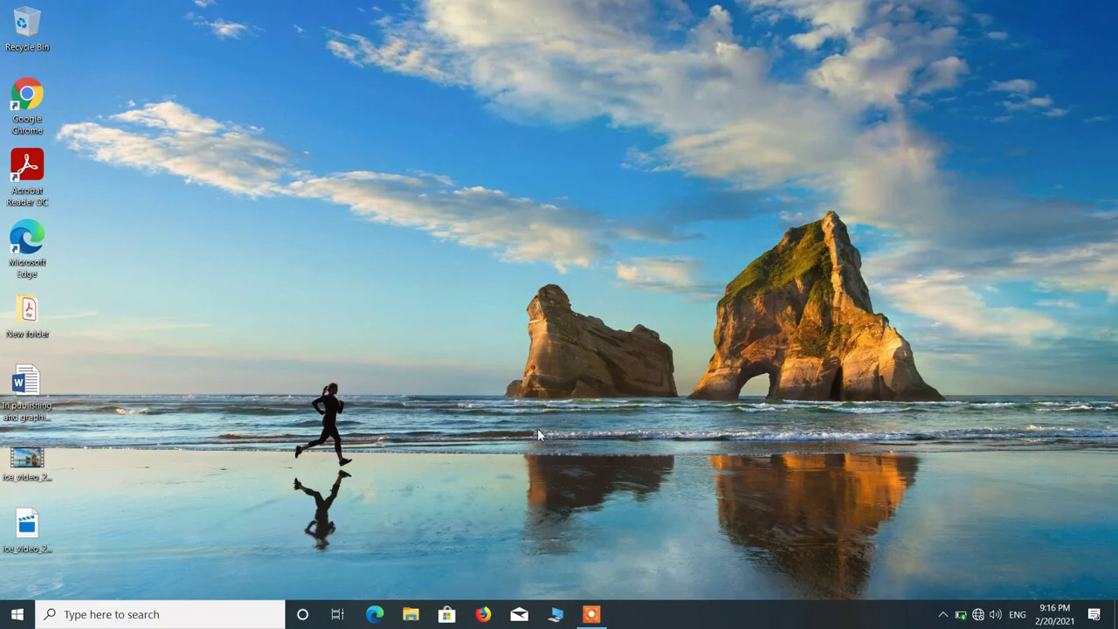
# Open Map Network Drive in This PC, keeping drive Z:, and enter \\192.168.1.2\collaborate.
pyautogui.click(553, 614)
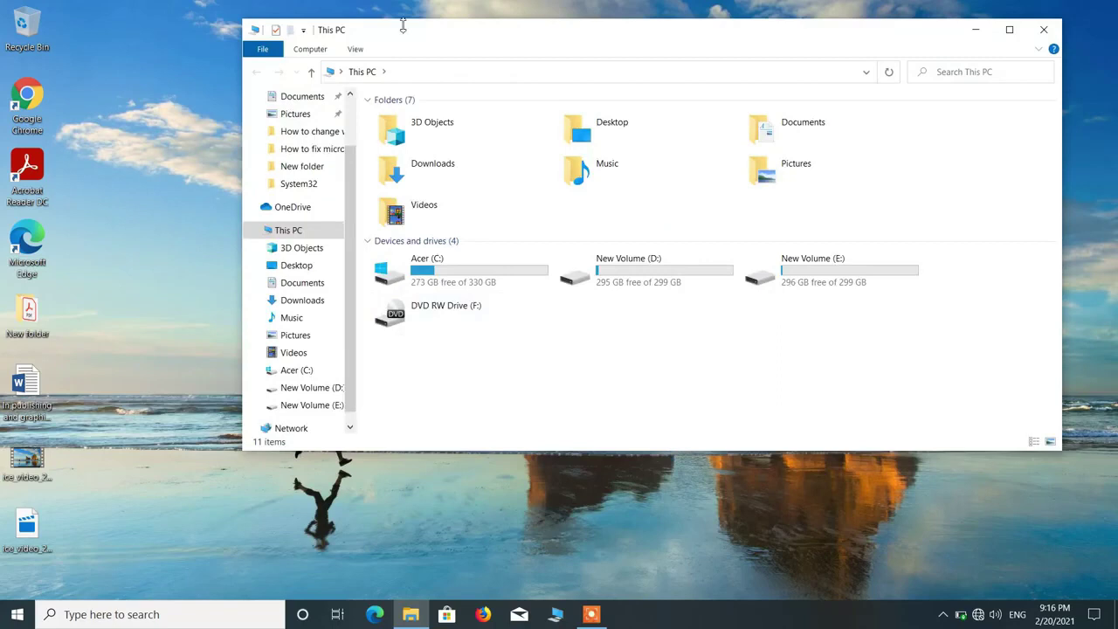
pyautogui.click(311, 50)
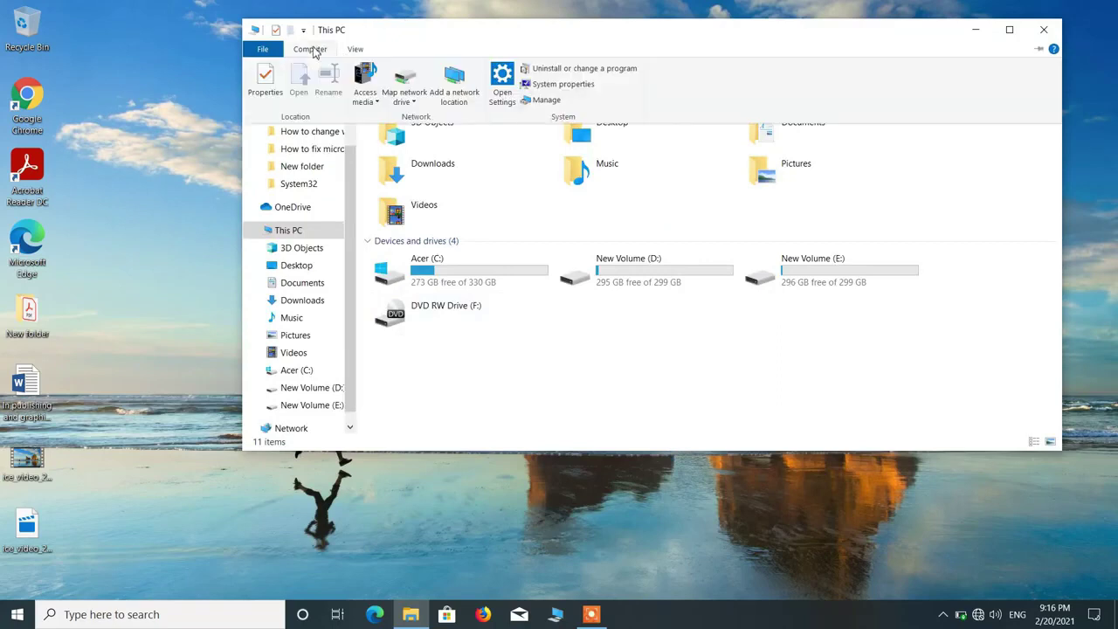
pyautogui.click(414, 83)
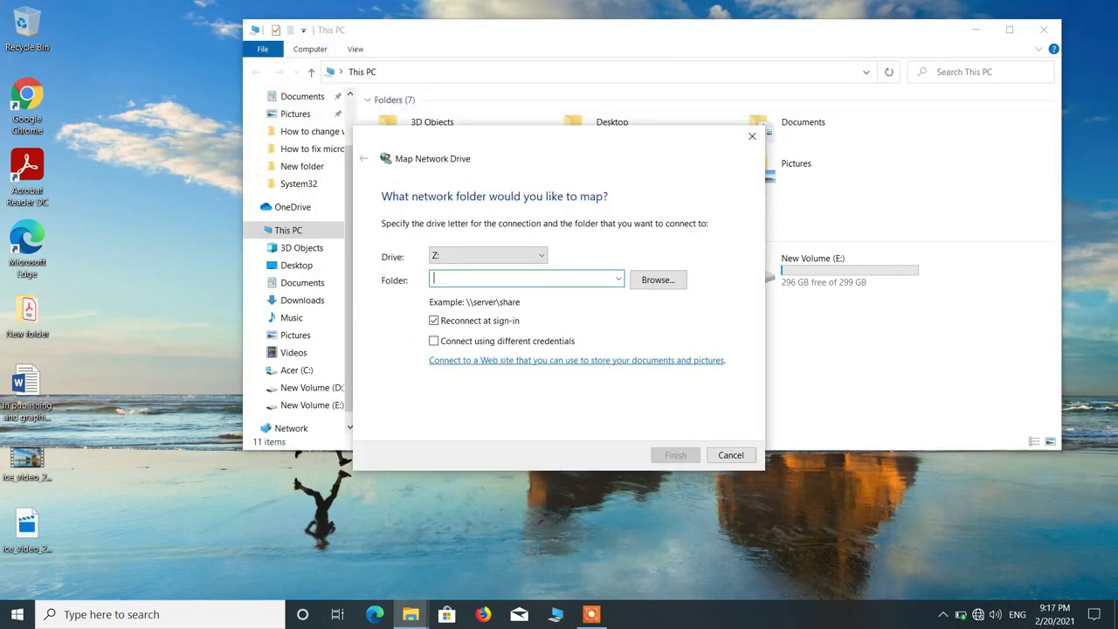
pyautogui.write('\\\\192.168.1.2\\collaborate')
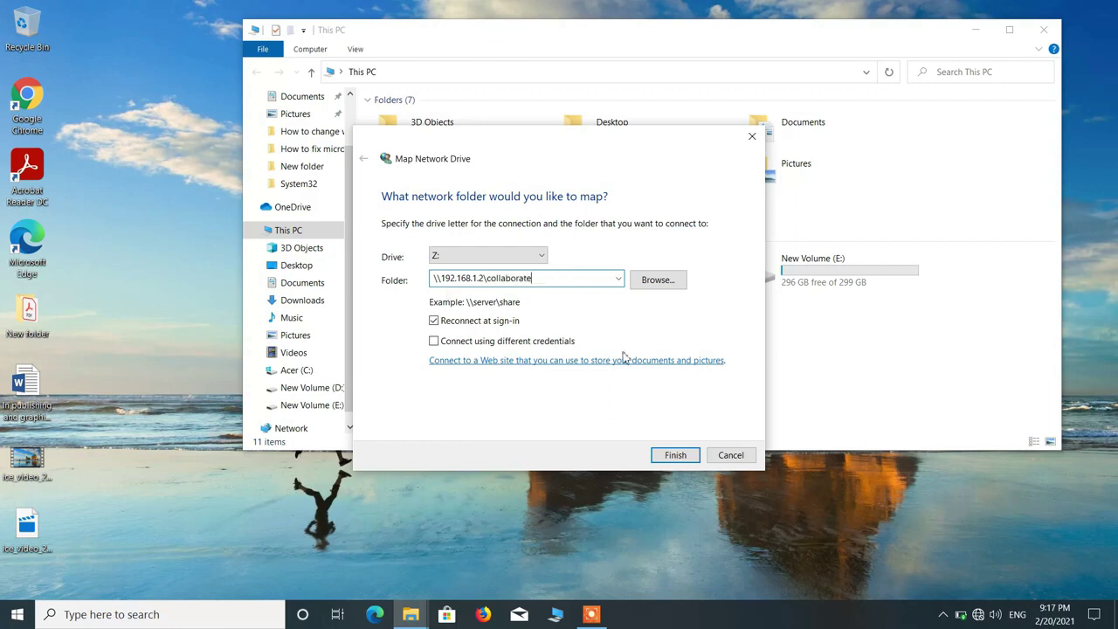
# Finish mapping collaborate as drive Z:, check the edit file reads 'Edit me', then close it.
pyautogui.click(675, 454)
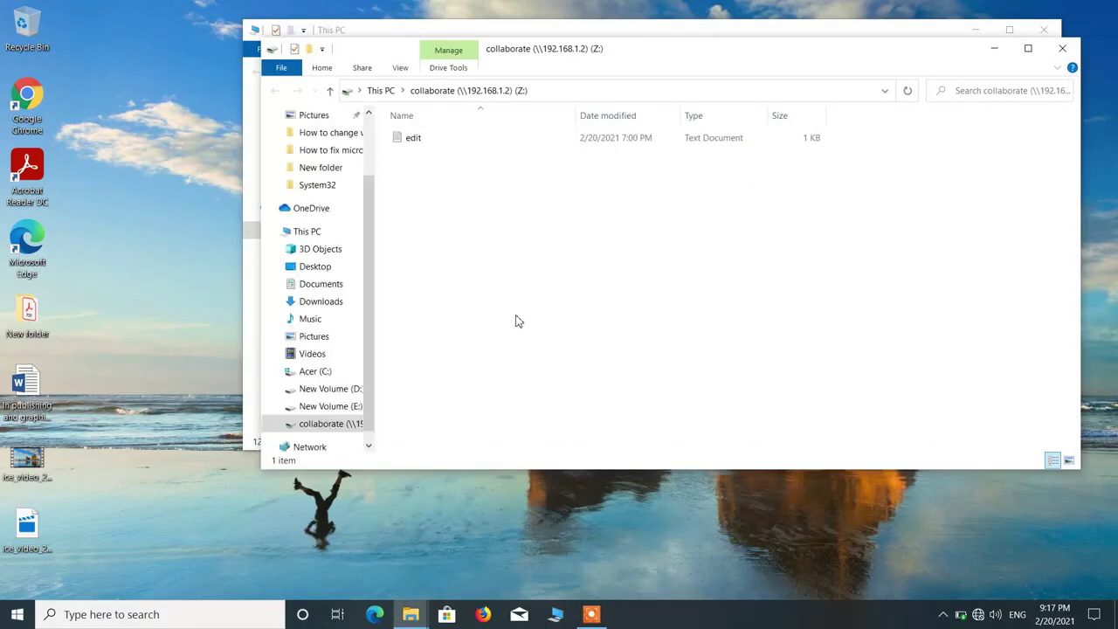
pyautogui.doubleClick(422, 143)
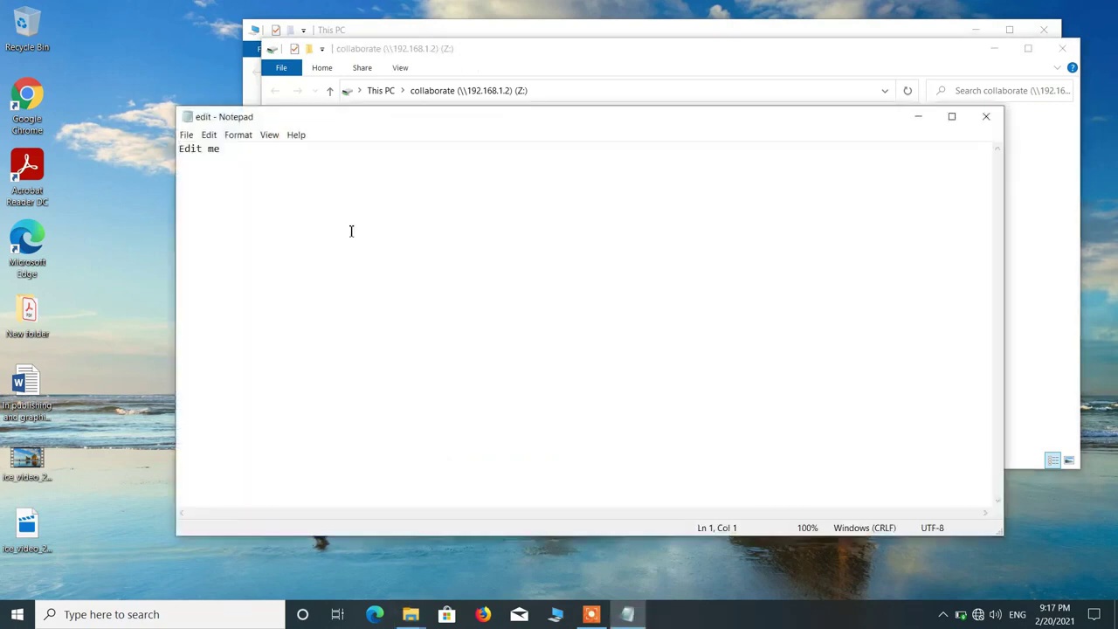
pyautogui.click(985, 116)
pyautogui.click(1071, 48)
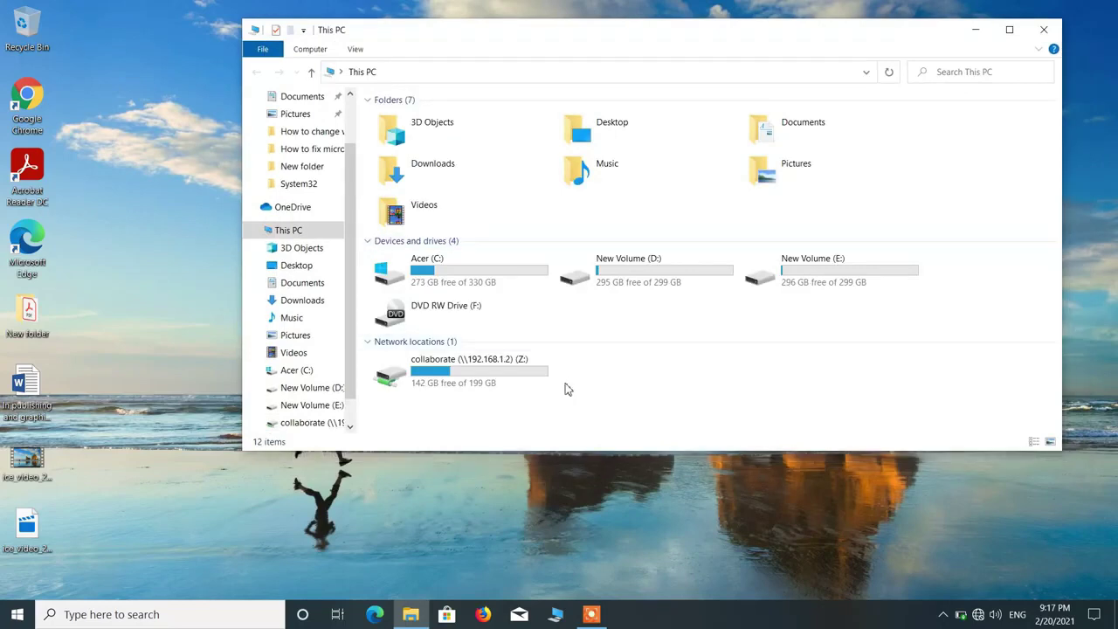
# Open the collaborate (Z:) drive from This PC, then close the This PC window.
pyautogui.click(488, 380)
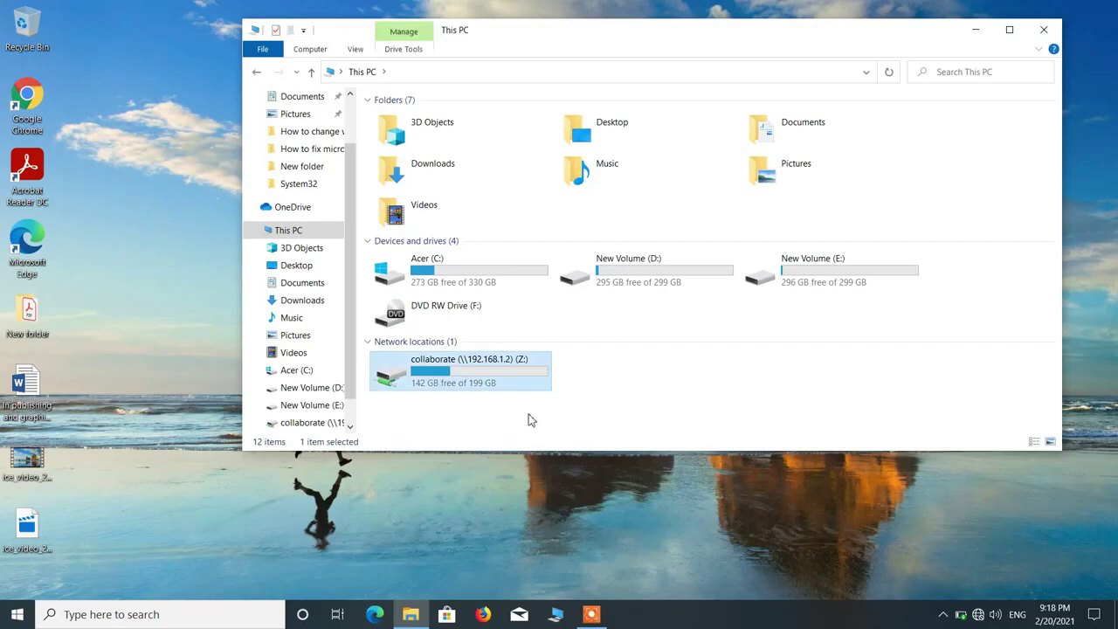
pyautogui.doubleClick(485, 378)
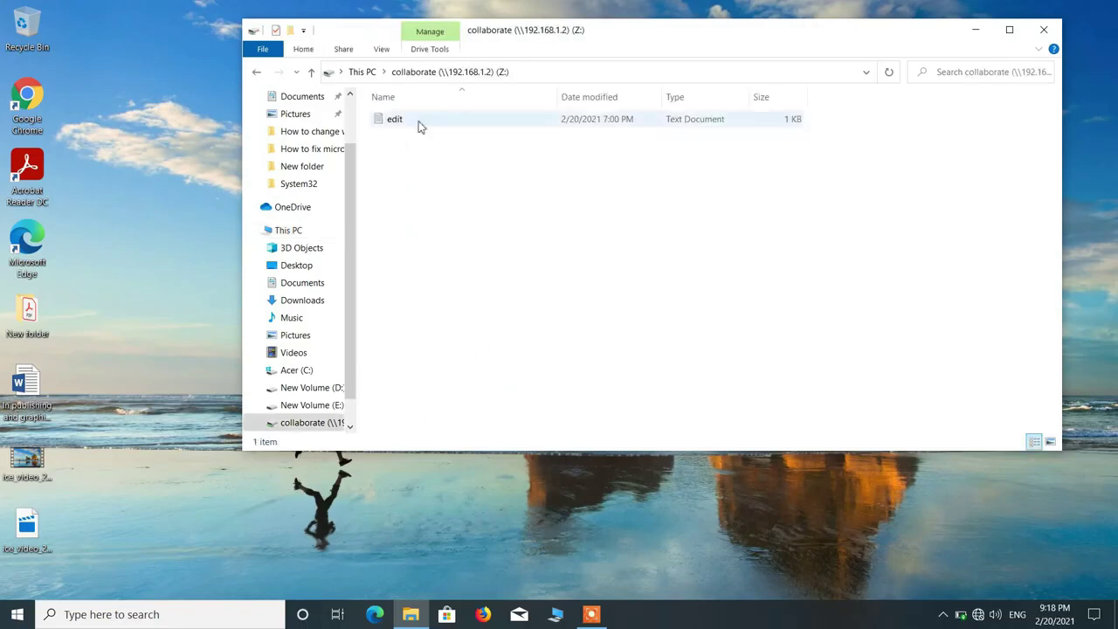
pyautogui.click(311, 72)
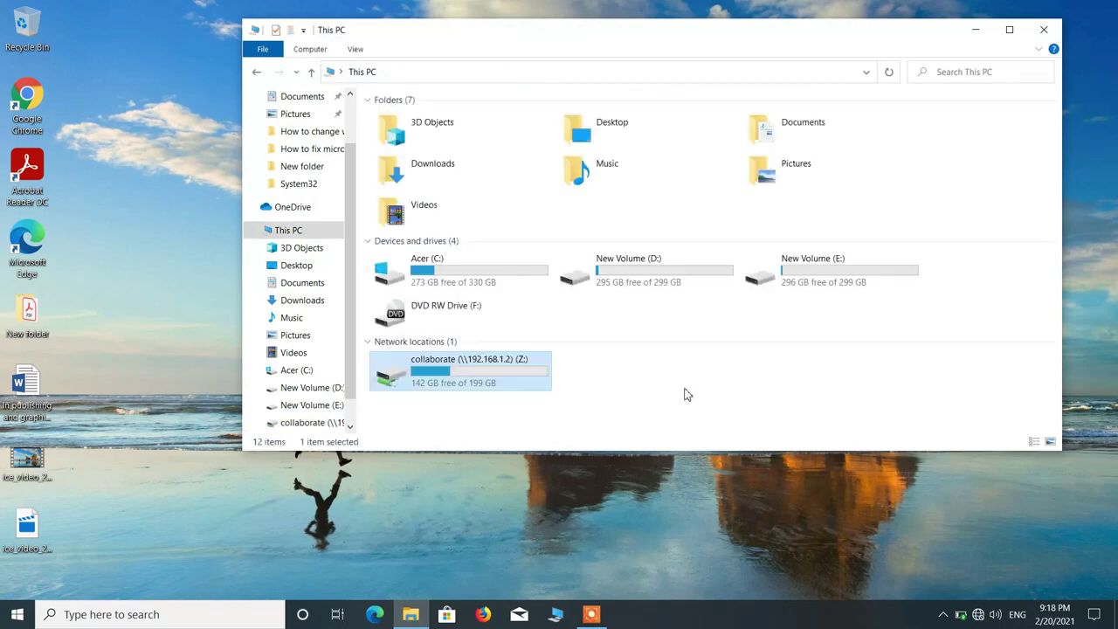
pyautogui.click(975, 29)
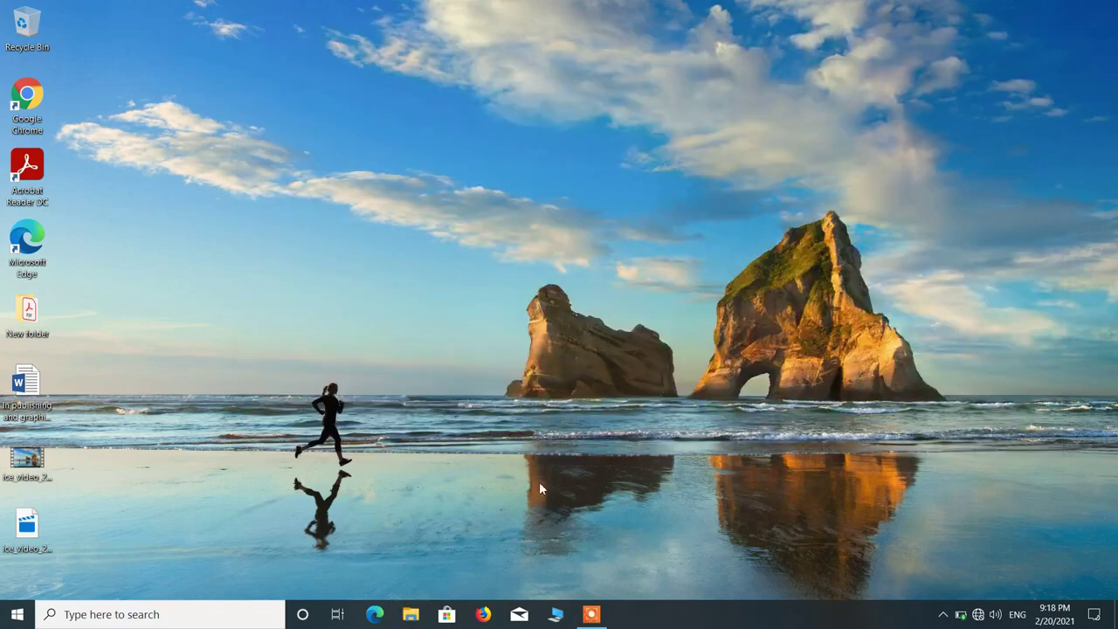
# Recheck collaborate (Z:) from a fresh This PC window, then close File Explorer.
pyautogui.click(556, 614)
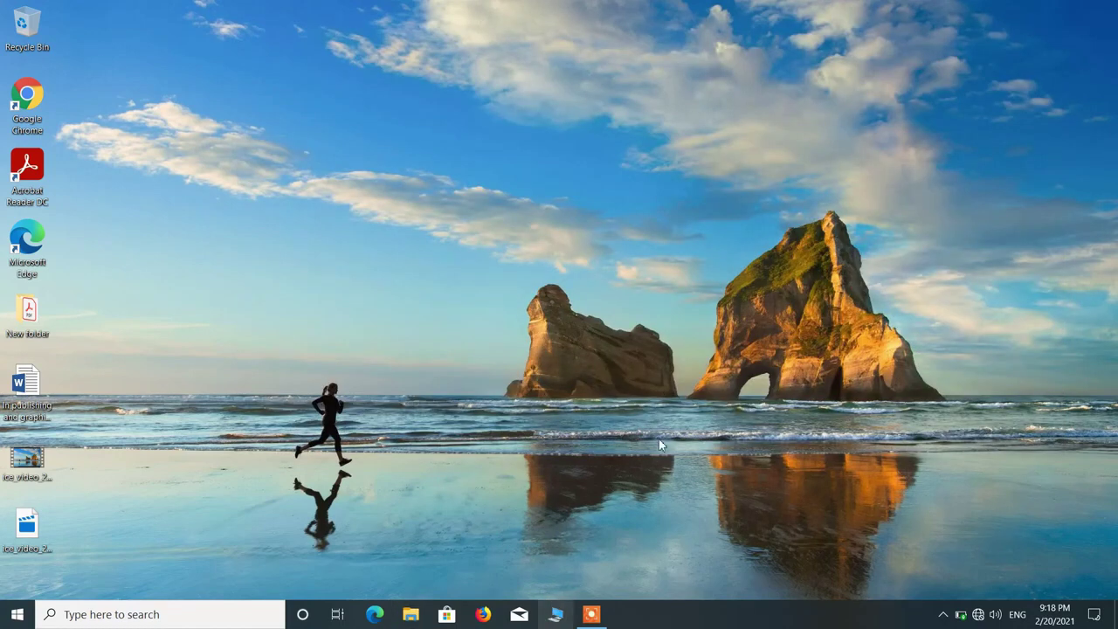
pyautogui.doubleClick(418, 374)
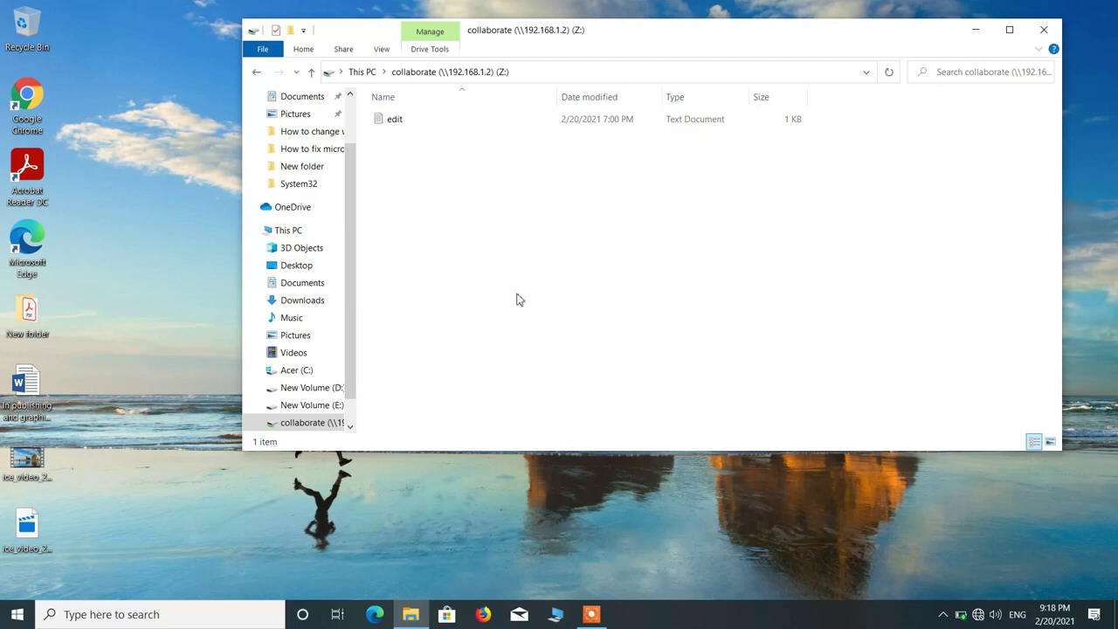
pyautogui.click(312, 73)
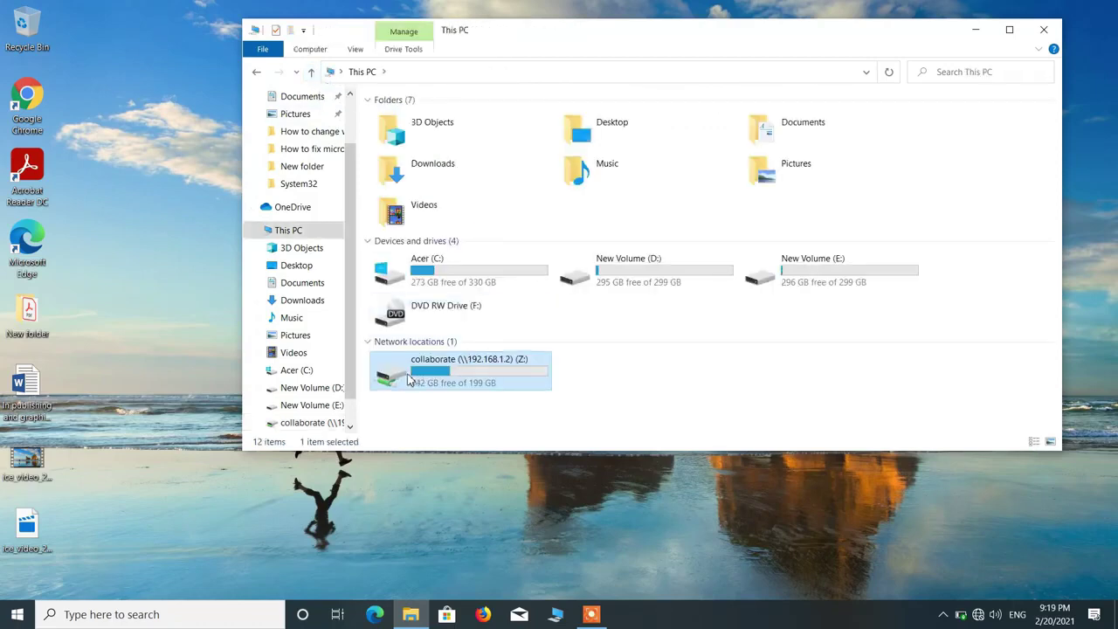
pyautogui.doubleClick(461, 374)
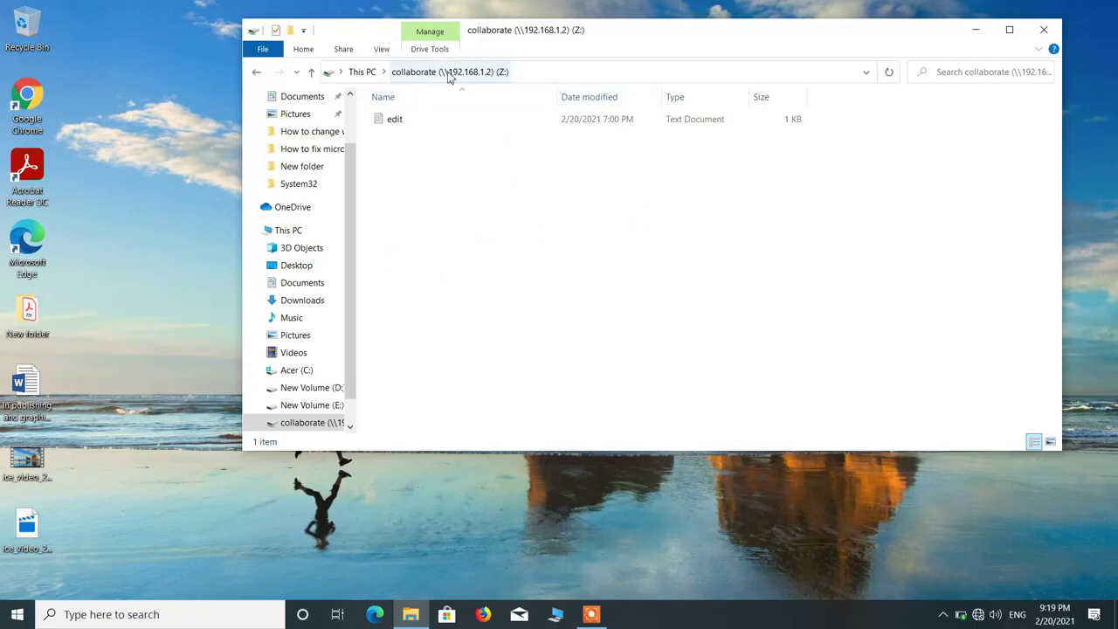
pyautogui.click(1042, 30)
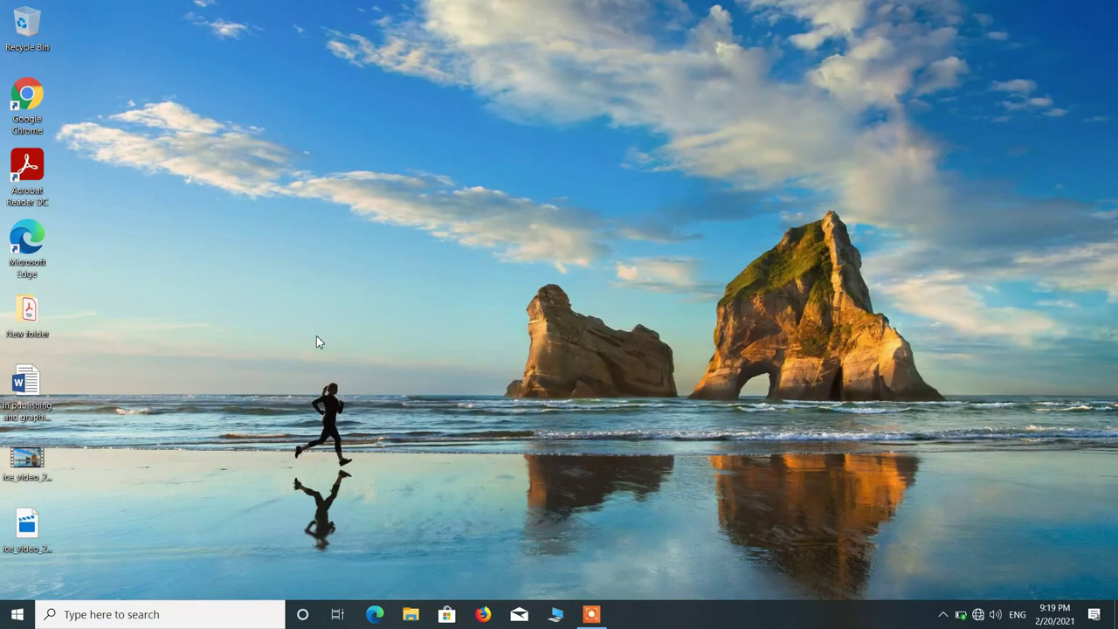